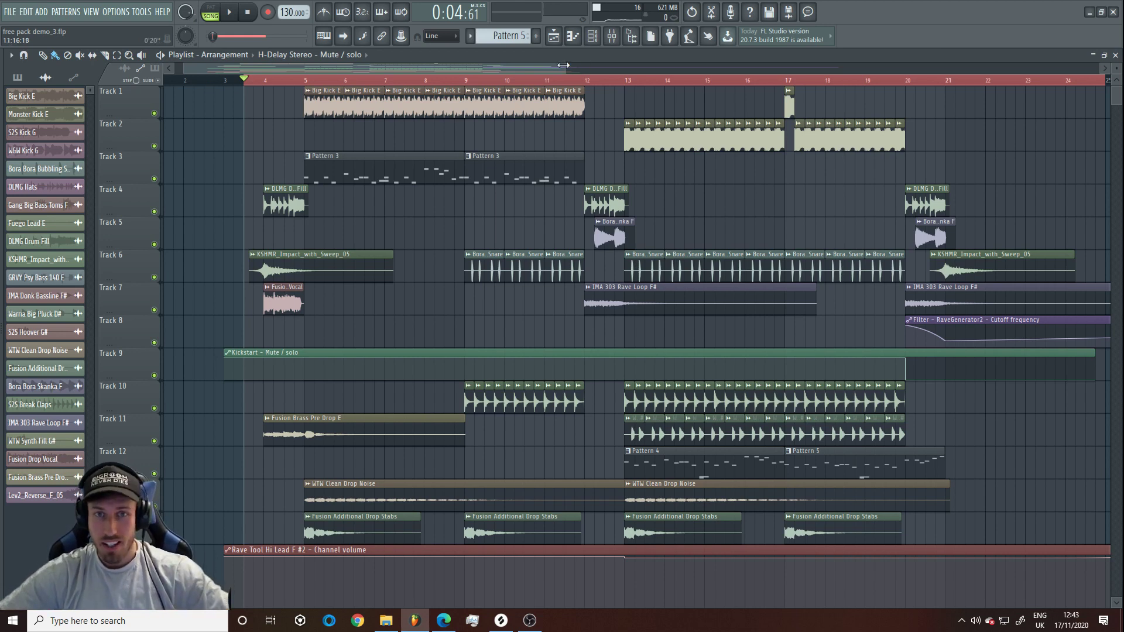
left_click_drag(564, 65, 540, 65)
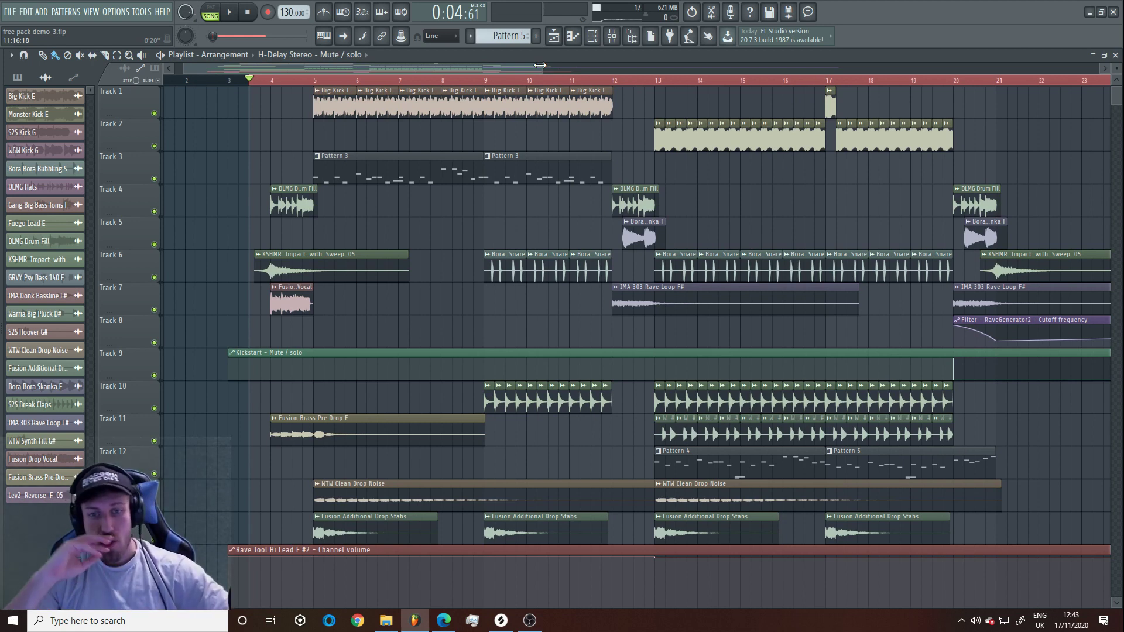
left_click_drag(540, 65, 559, 77)
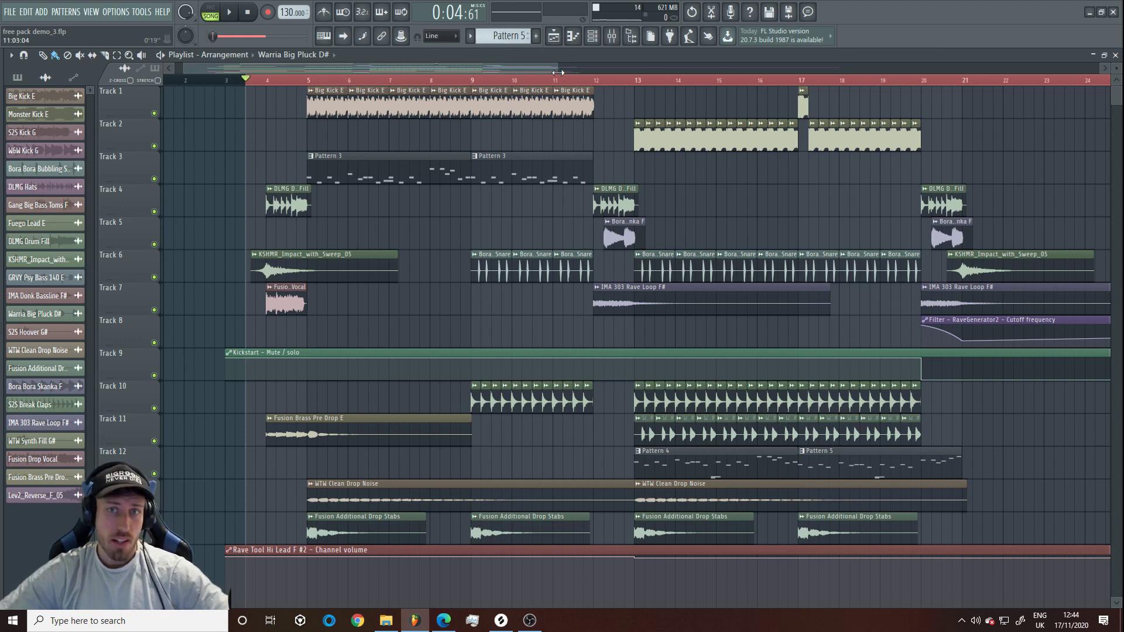
left_click_drag(557, 70, 522, 70)
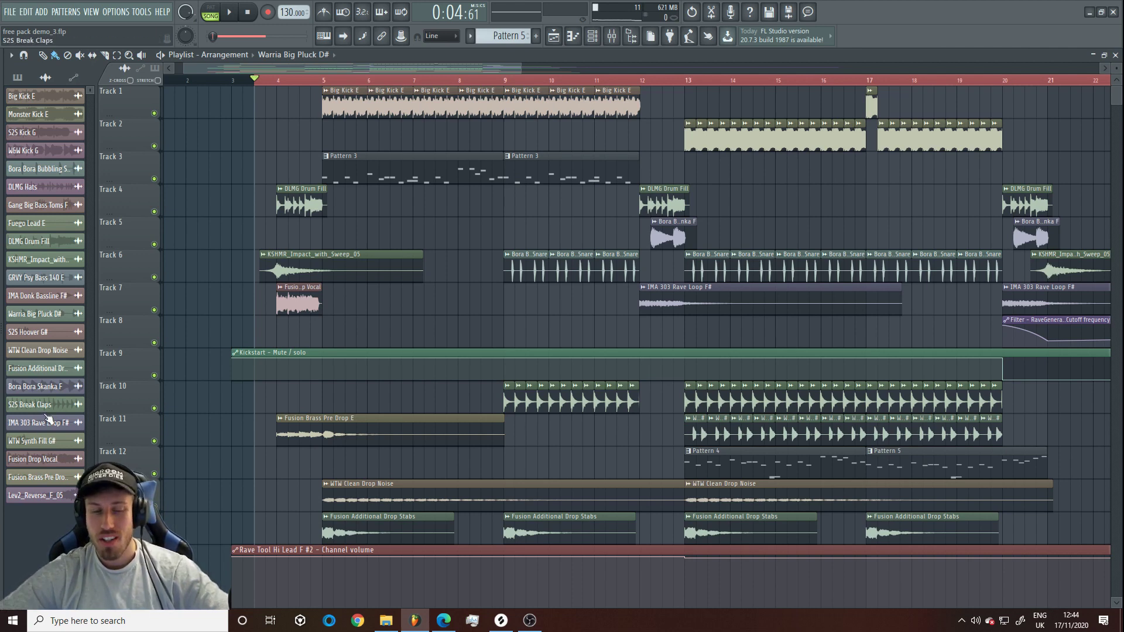
left_click(306, 292)
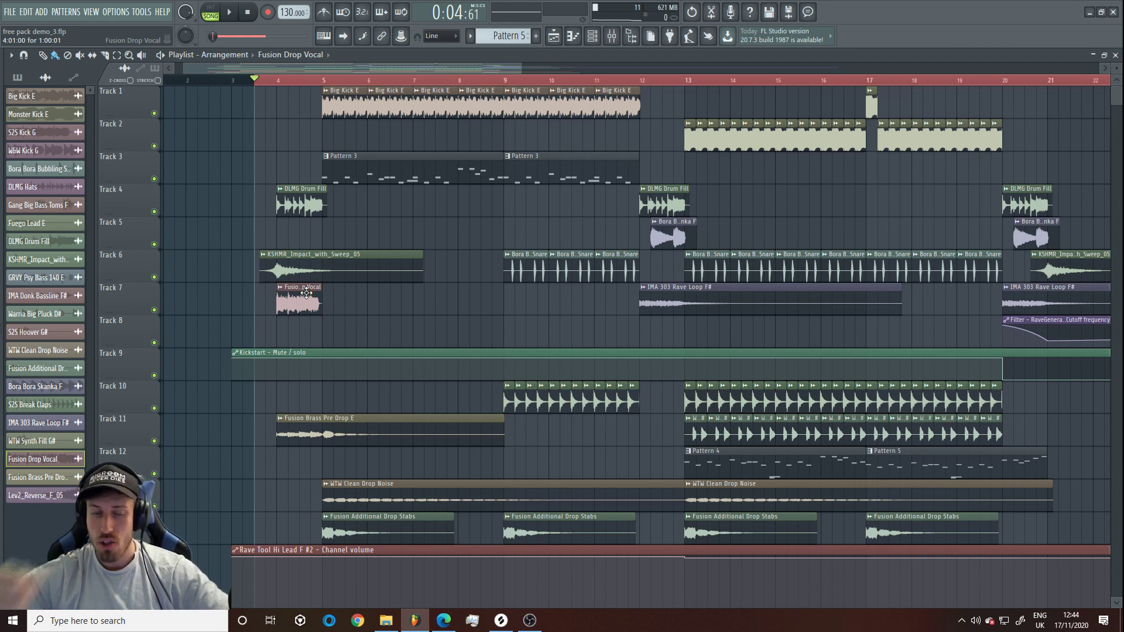
left_click(366, 428)
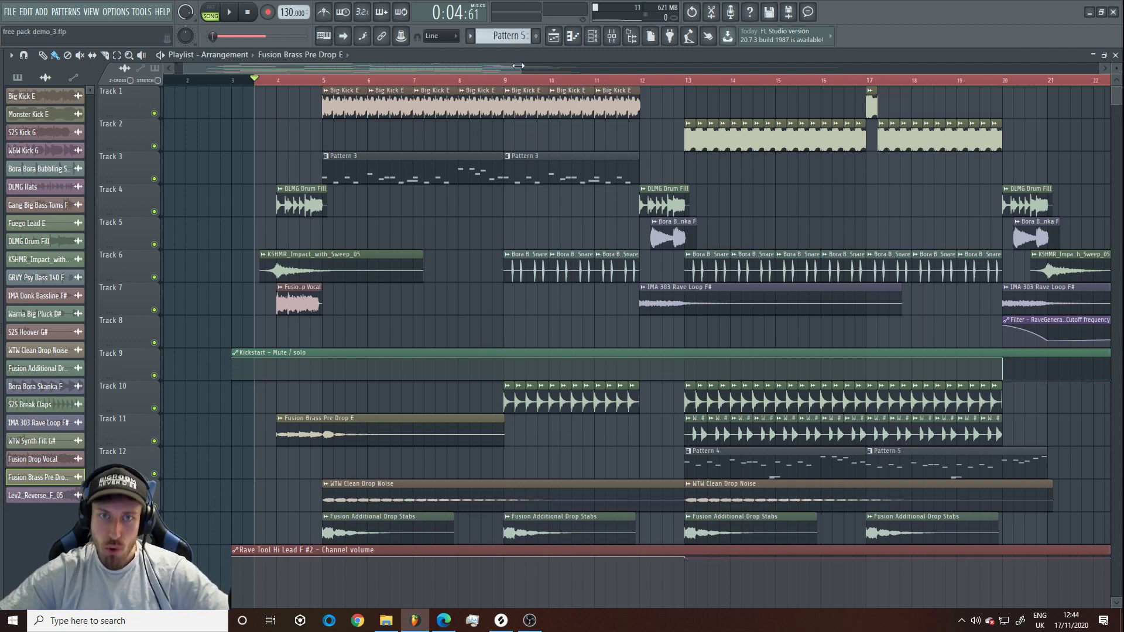
Play the arrangement from bar 3 into the second drop while looking over all 17 playlist tracks, and stop playback
left_click_drag(521, 69, 1103, 69)
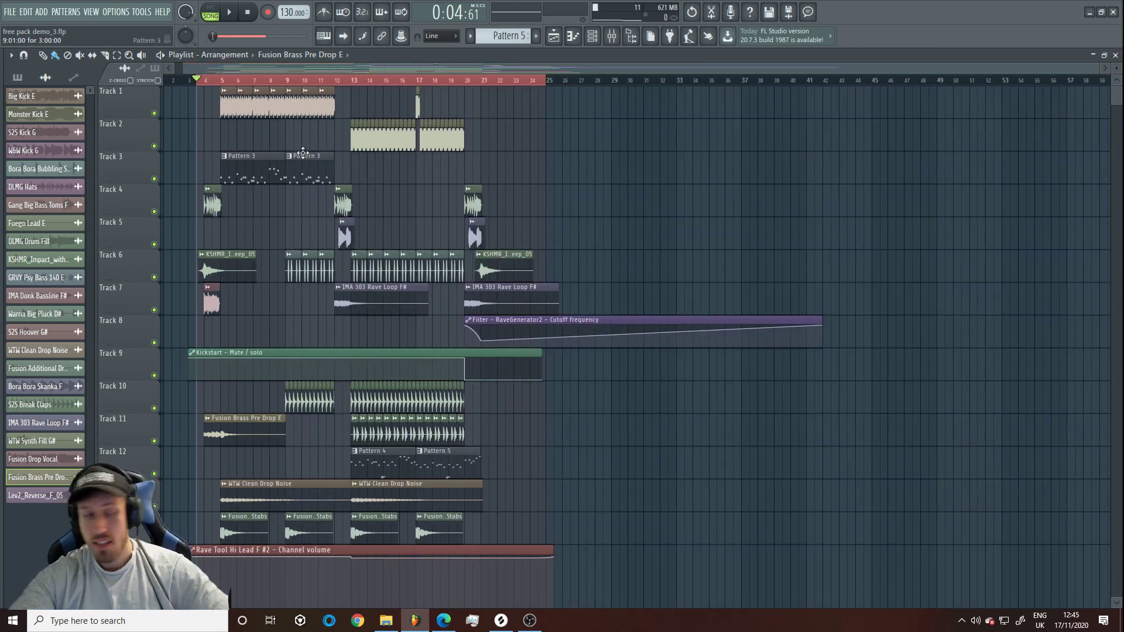
key("space")
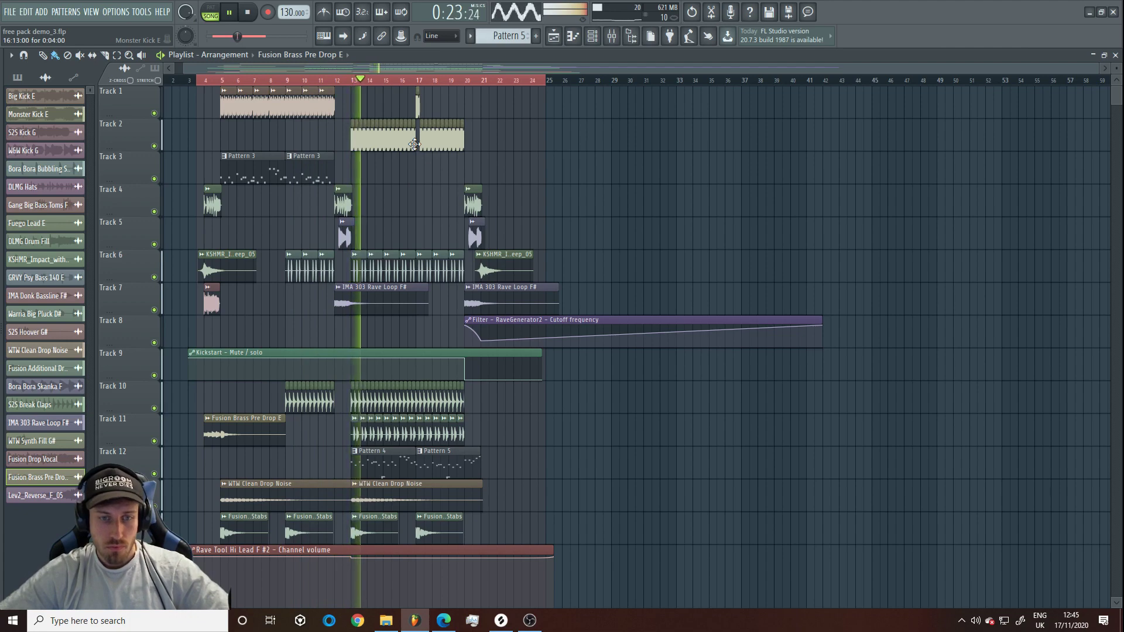
scroll(515, 243, "down", 10)
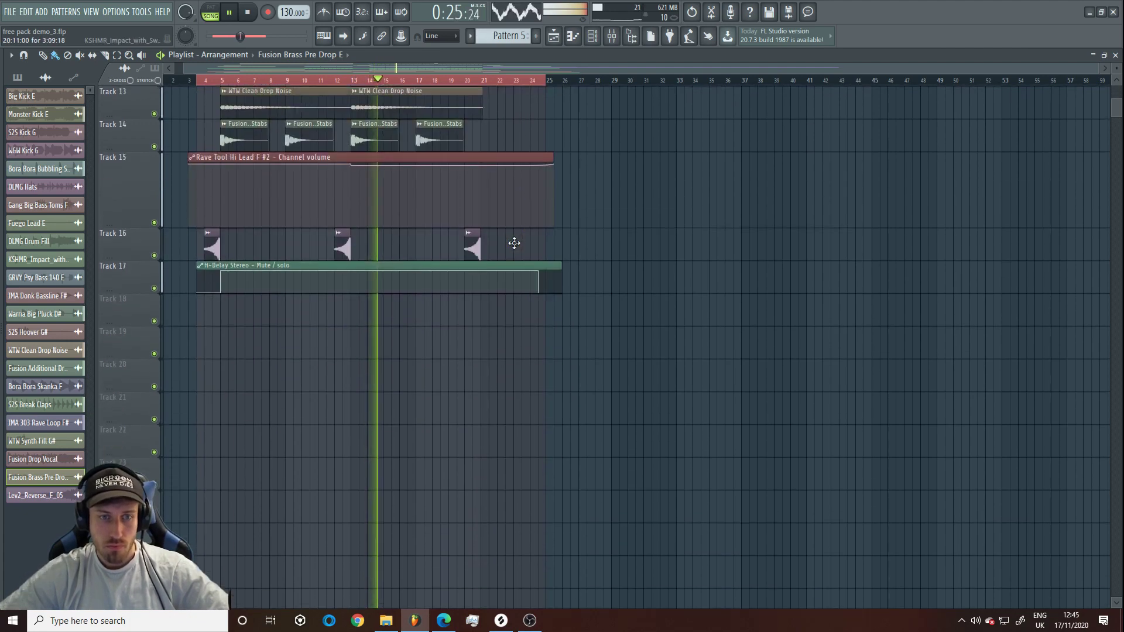
scroll(514, 243, "up", 10)
scroll(514, 243, "down", 10)
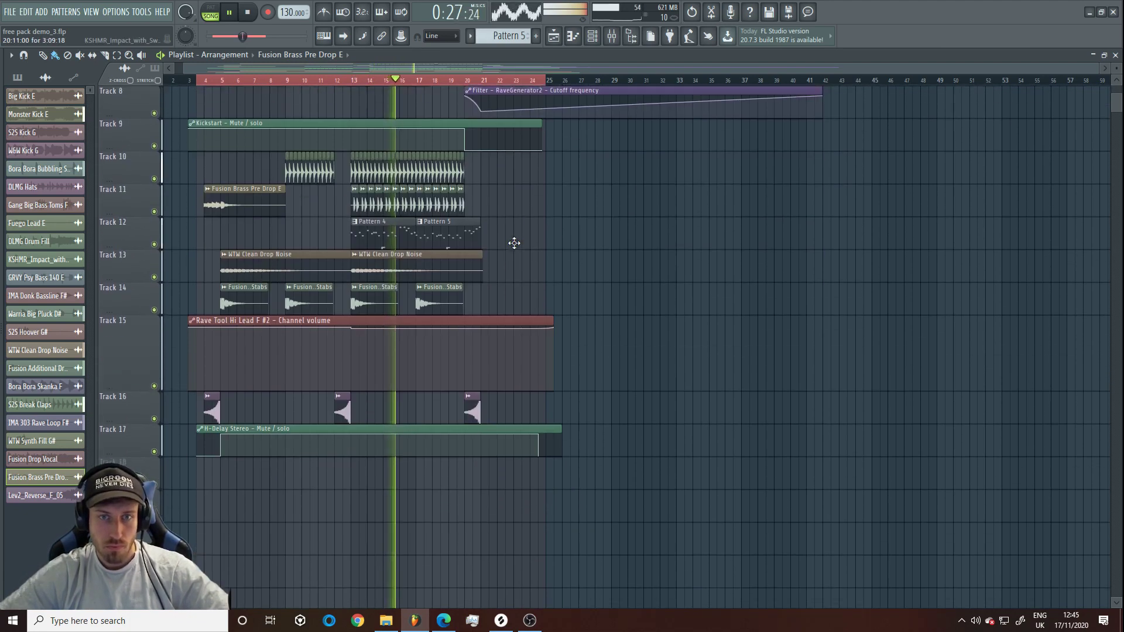
scroll(515, 243, "up", 10)
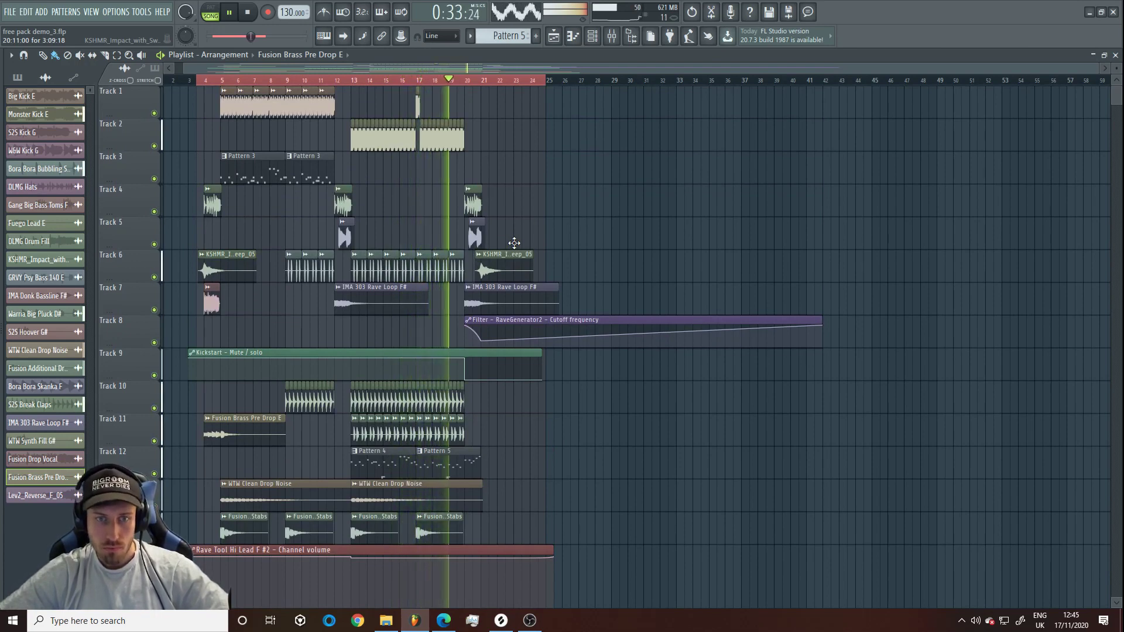
key("space")
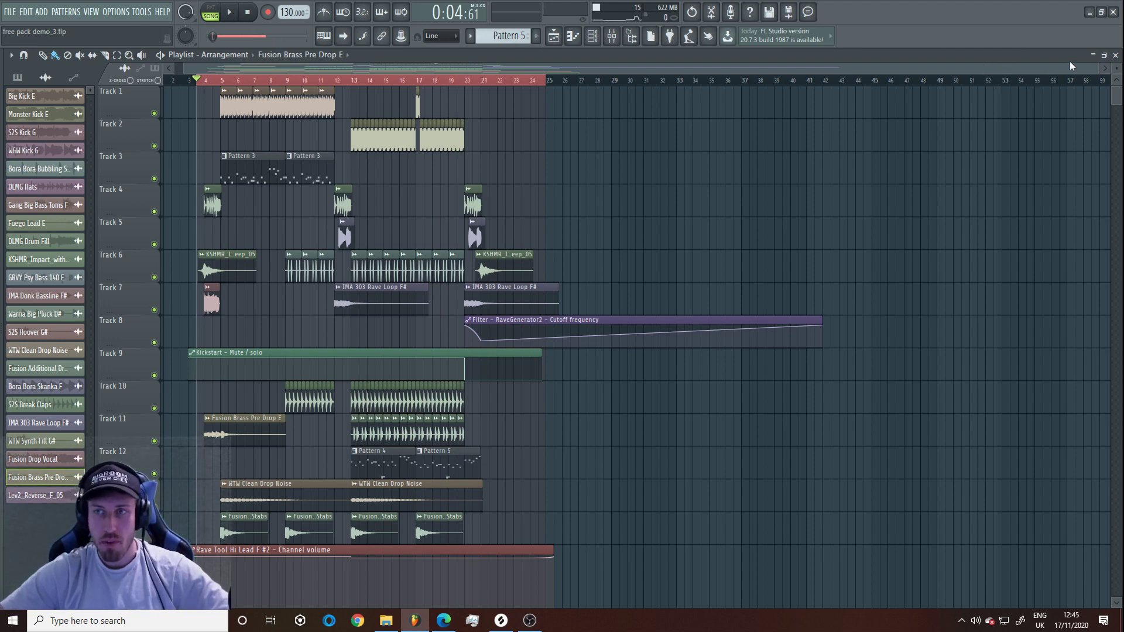
left_click_drag(1102, 69, 676, 70)
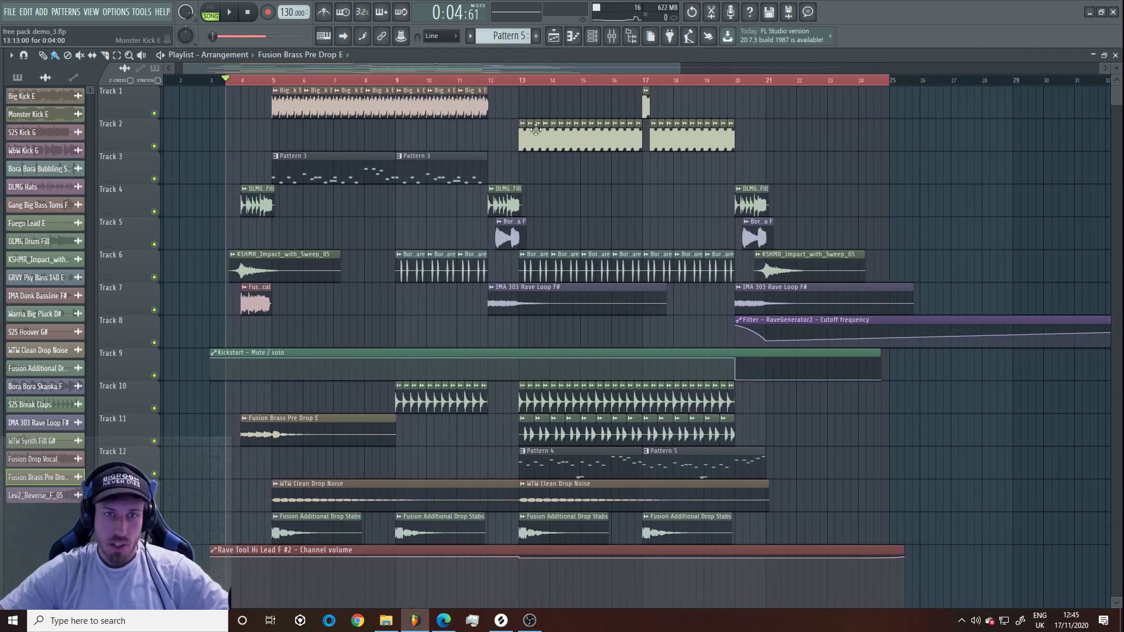
left_click(444, 108)
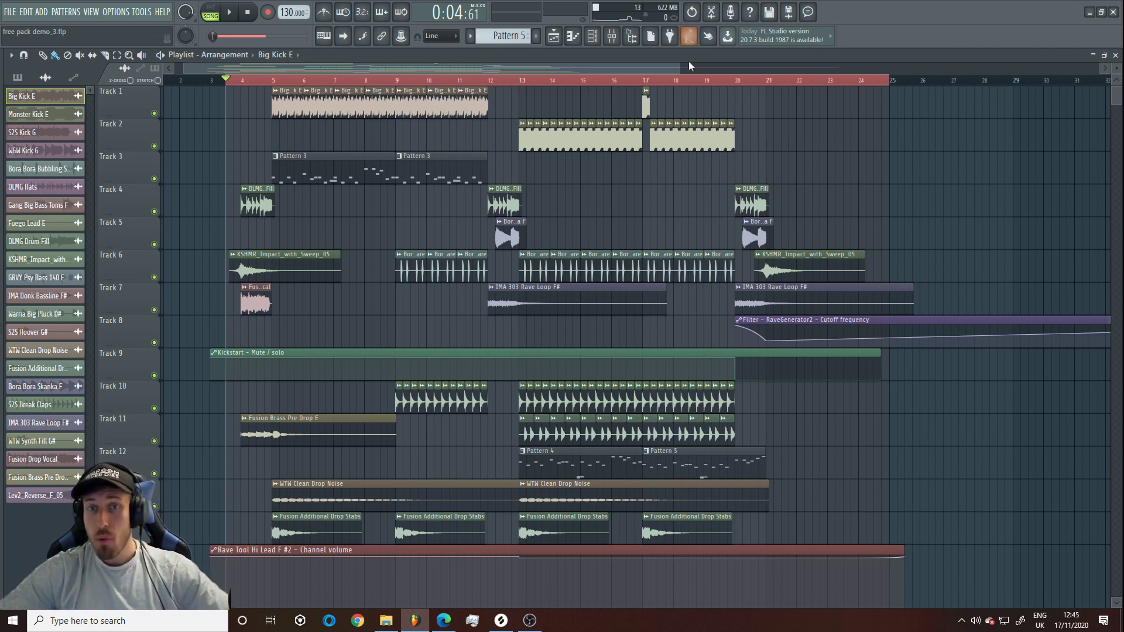
left_click_drag(678, 71, 579, 72)
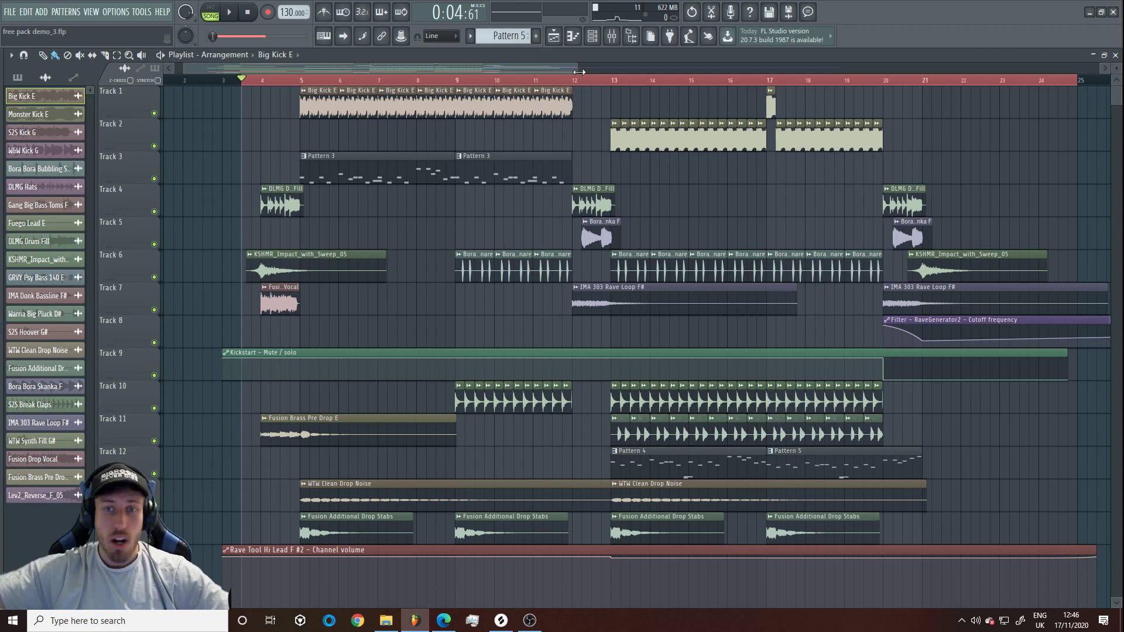
left_click_drag(578, 71, 447, 78)
scroll(506, 90, "up", 3)
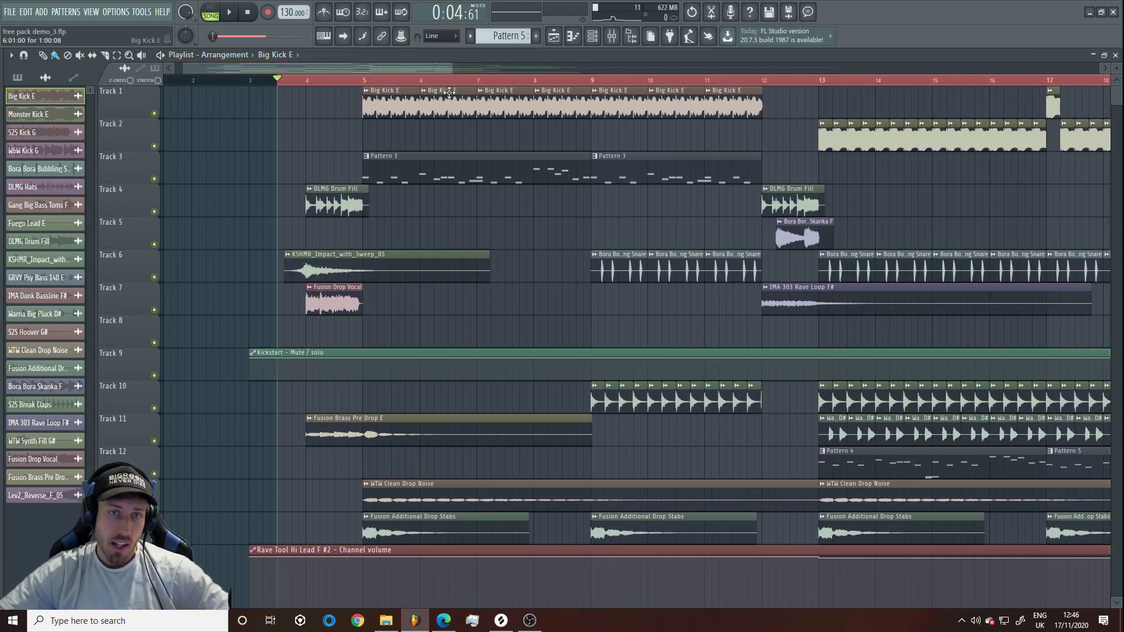
scroll(210, 171, "up", 2)
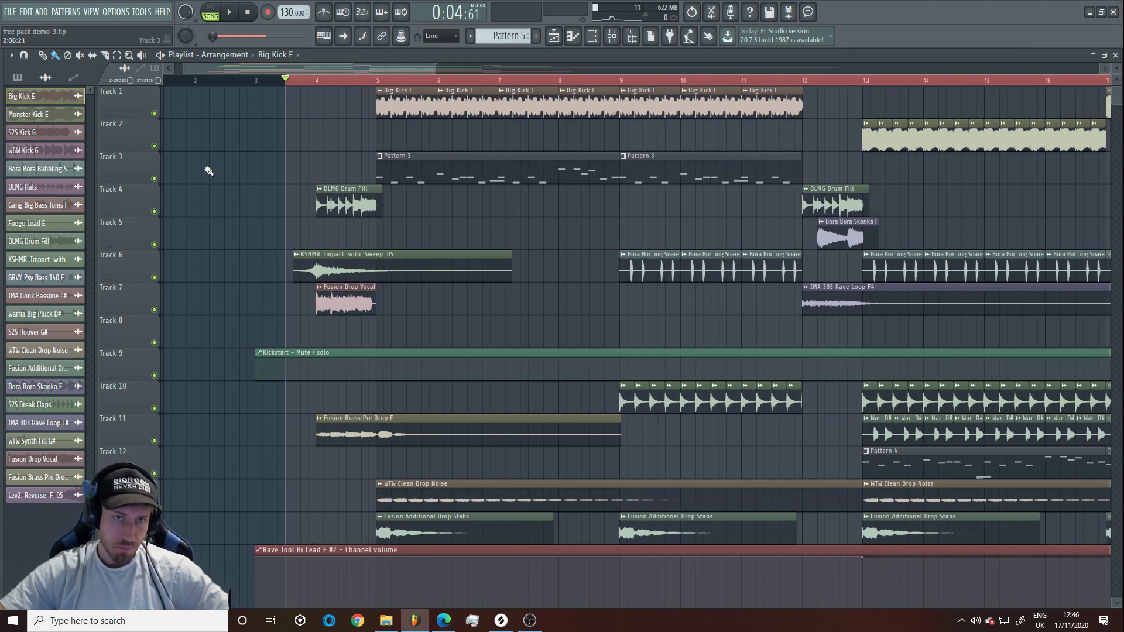
Solo Track 1, inspect the Big Kick E sample settings, and audition the kick from just before bar 5
left_click_drag(395, 70, 460, 75)
right_click(155, 113)
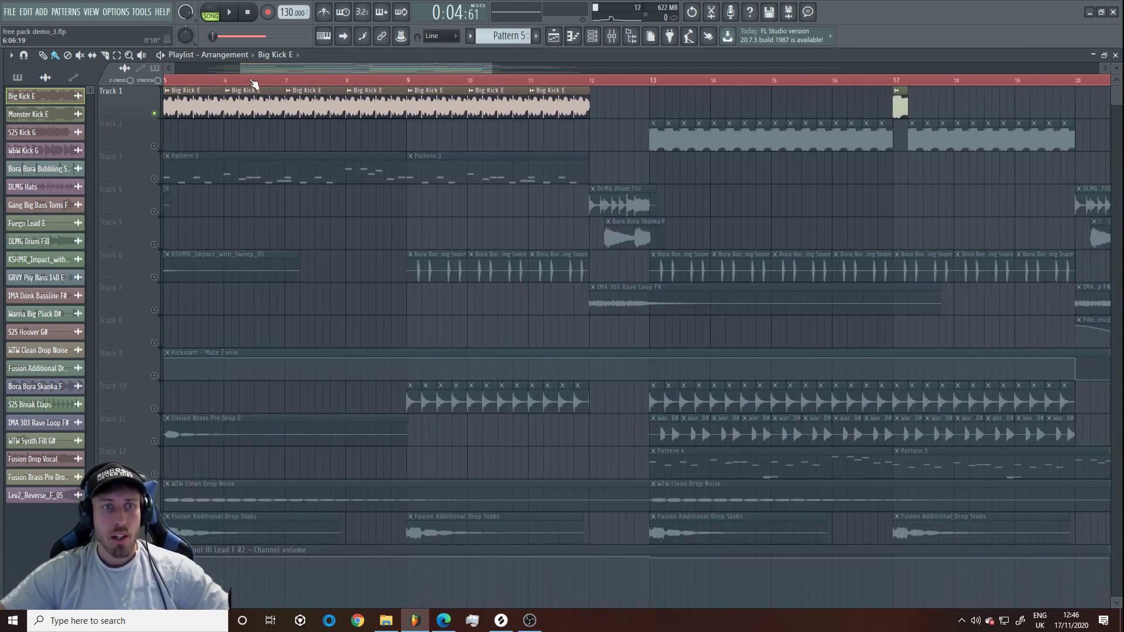
left_click_drag(294, 67, 256, 67)
double_click(319, 92)
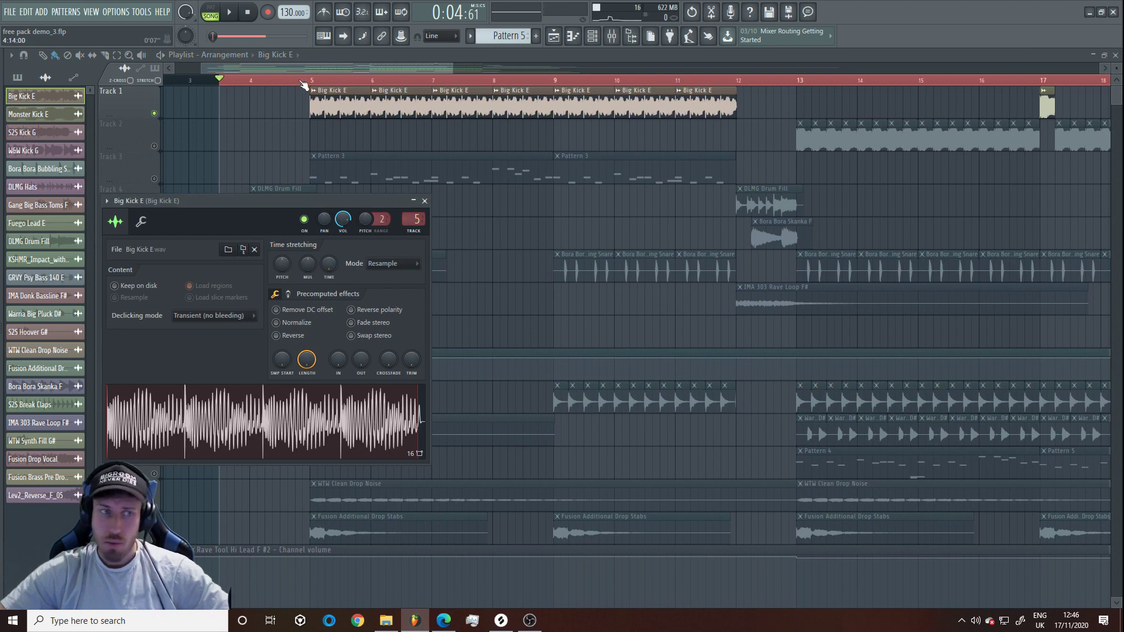
left_click(302, 82)
key("space")
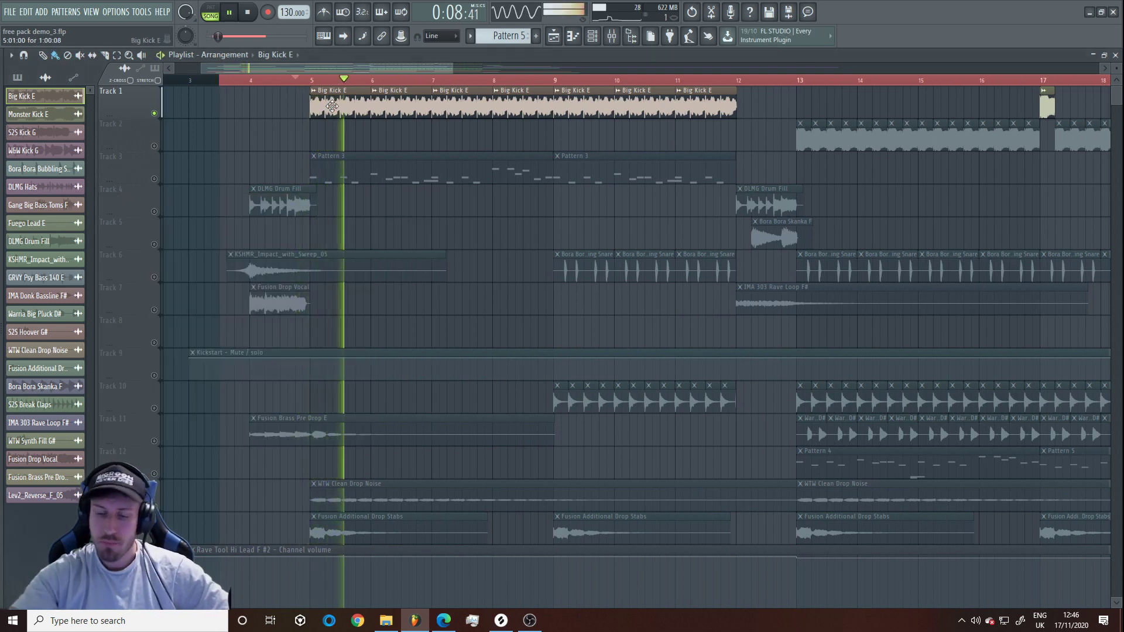
double_click(426, 95)
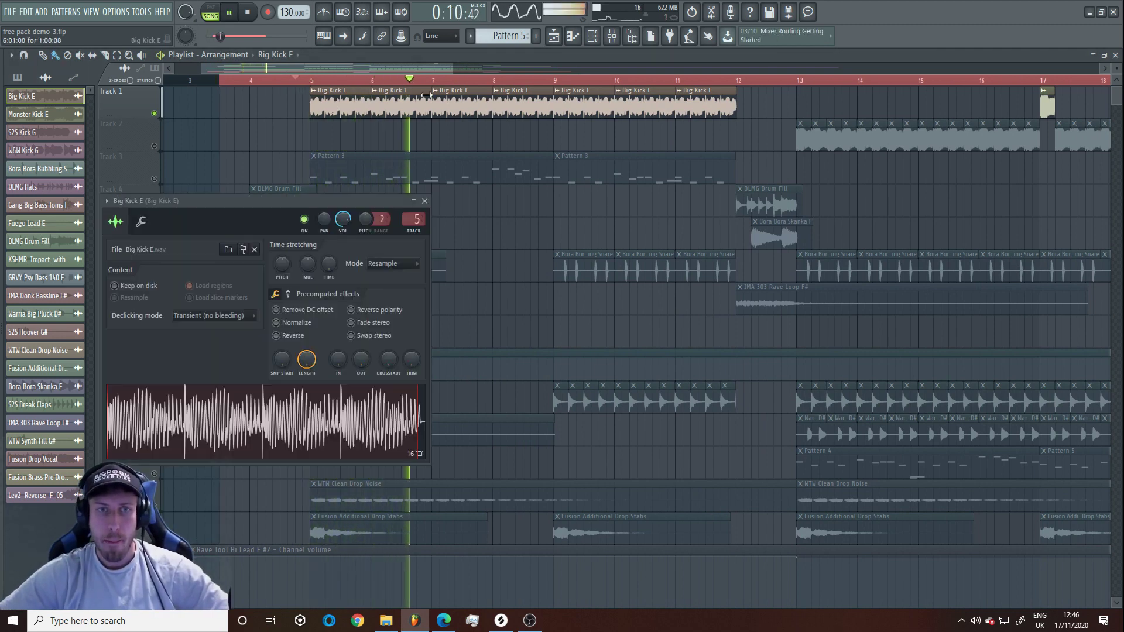
key("space")
Open the dblue Glitch v1.3 effect on the Big Kick E mixer track, audition the kick with it, and close the open windows
key("F9")
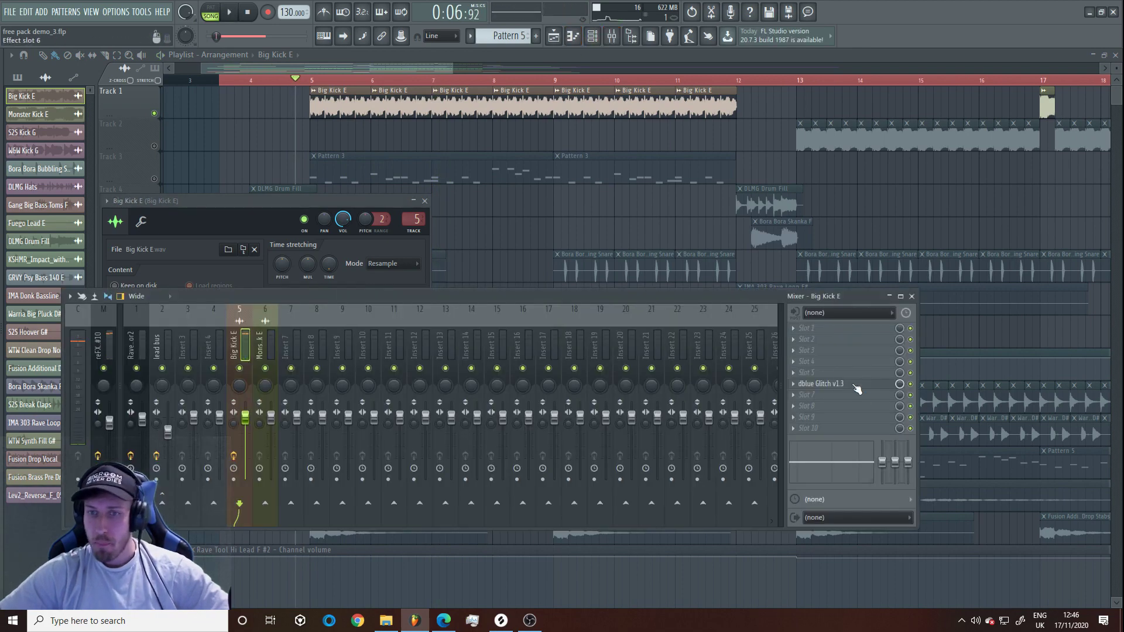
left_click(819, 383)
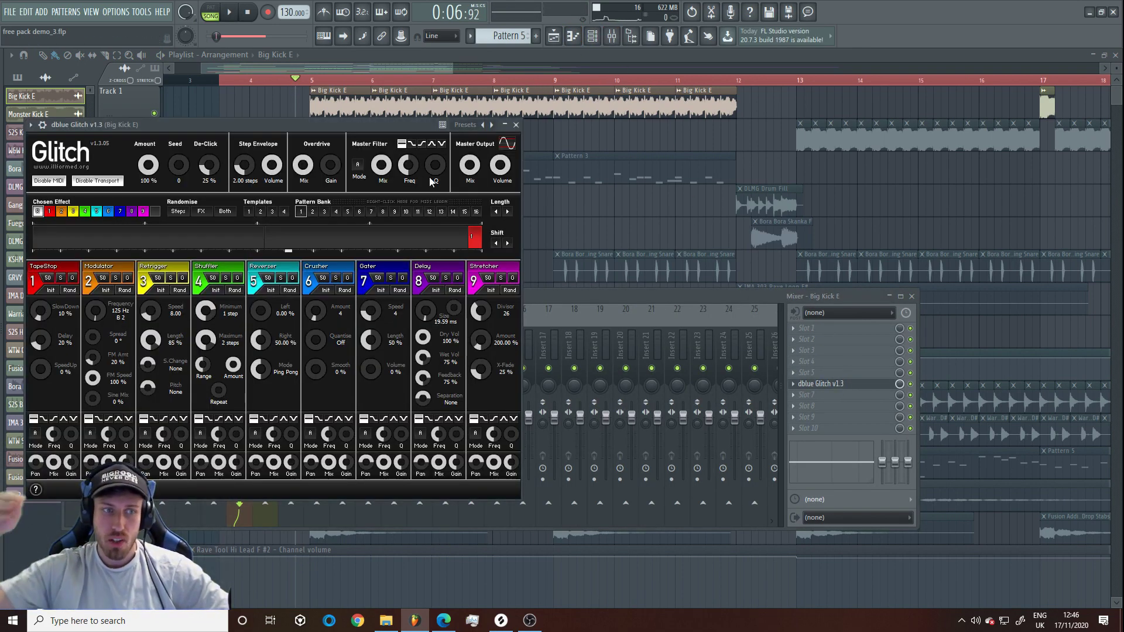
key("space")
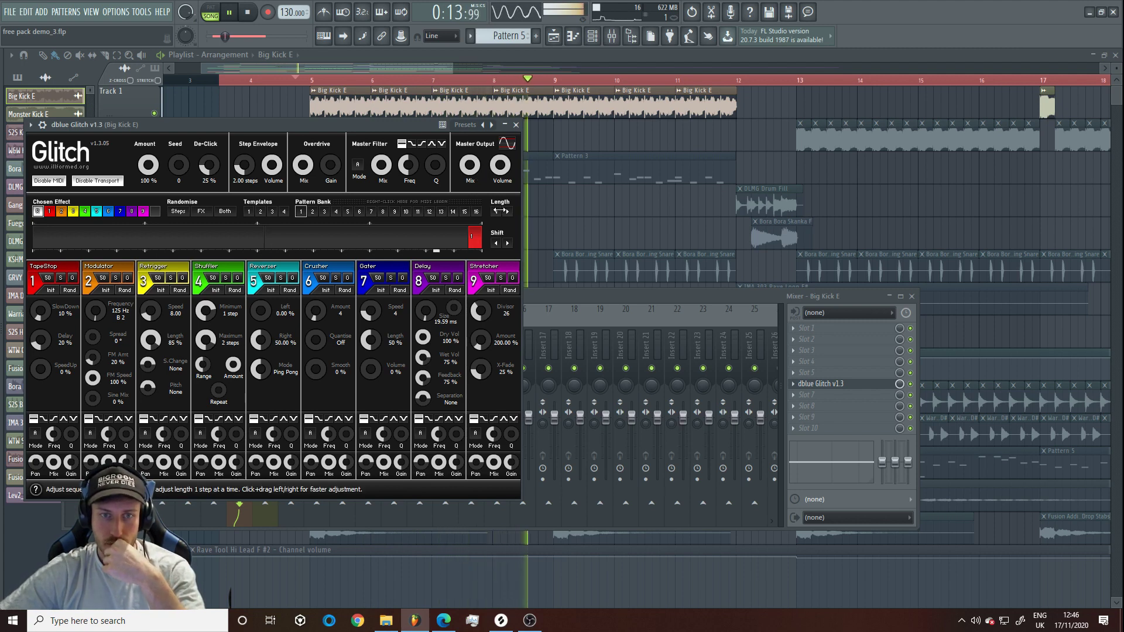
key("space")
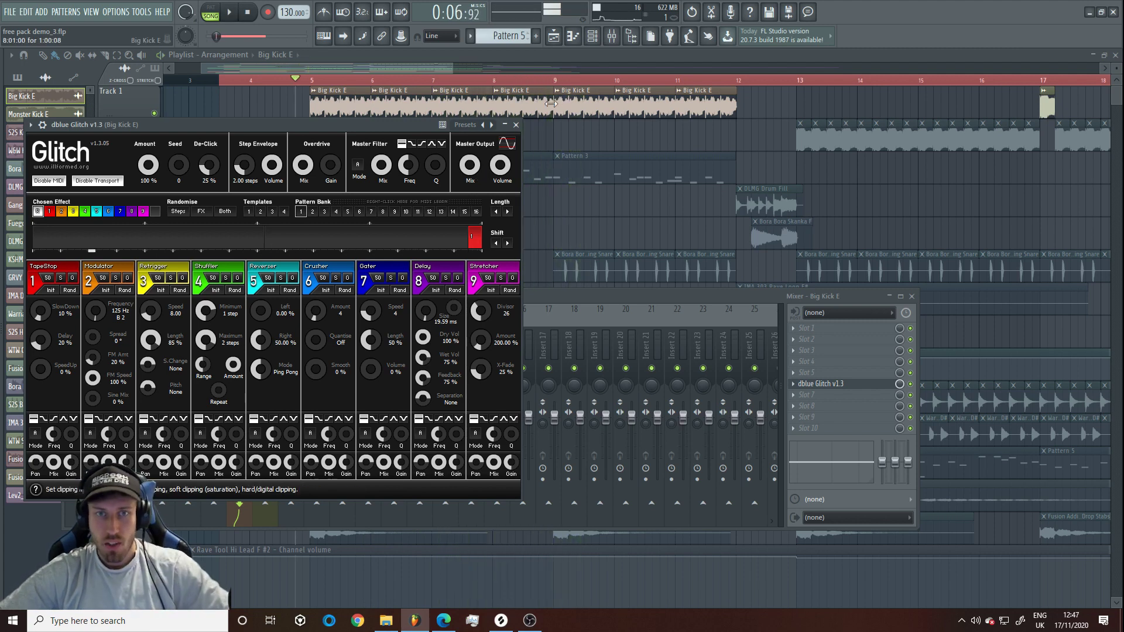
key("F12")
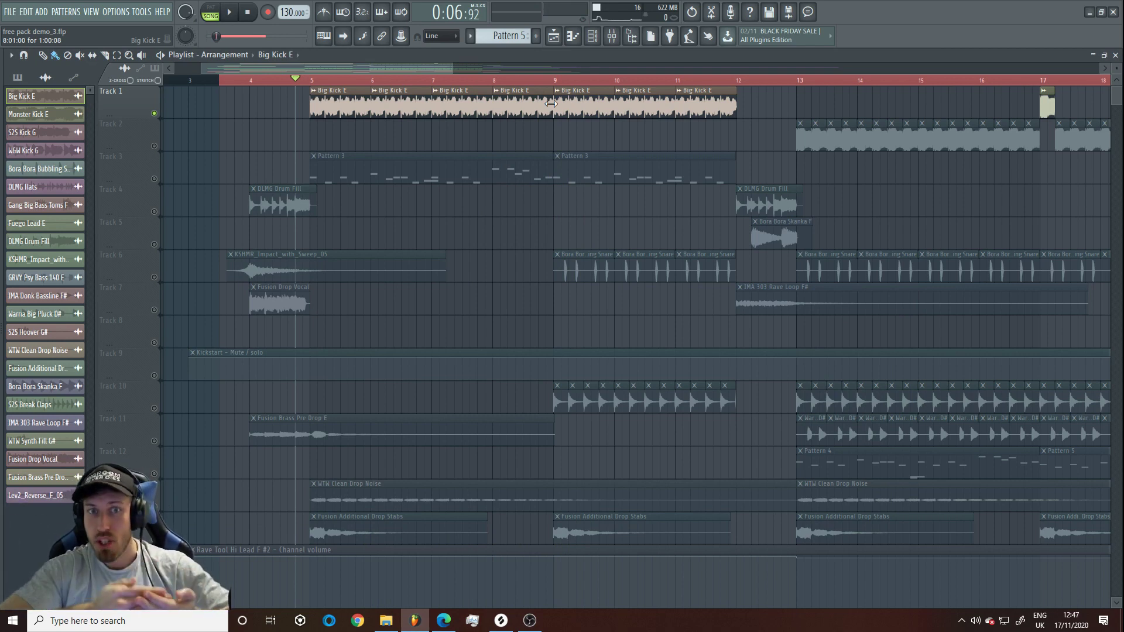
Reopen the mixer and briefly show the dblue Glitch v1.3 effect on the Big Kick E track again
left_click(612, 35)
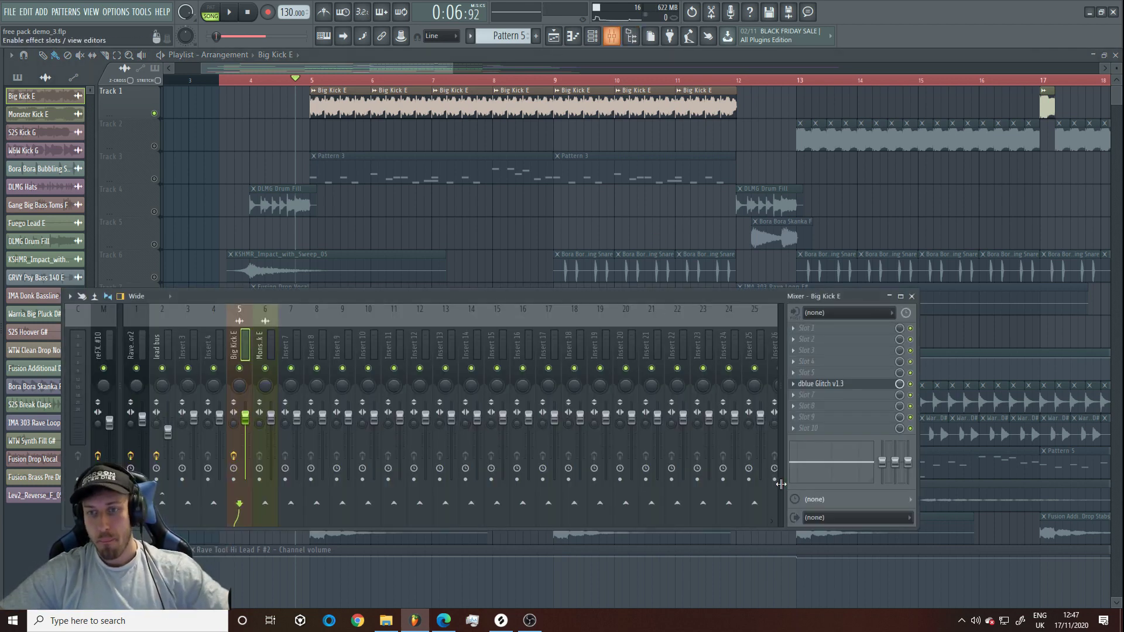
left_click(849, 385)
left_click(849, 386)
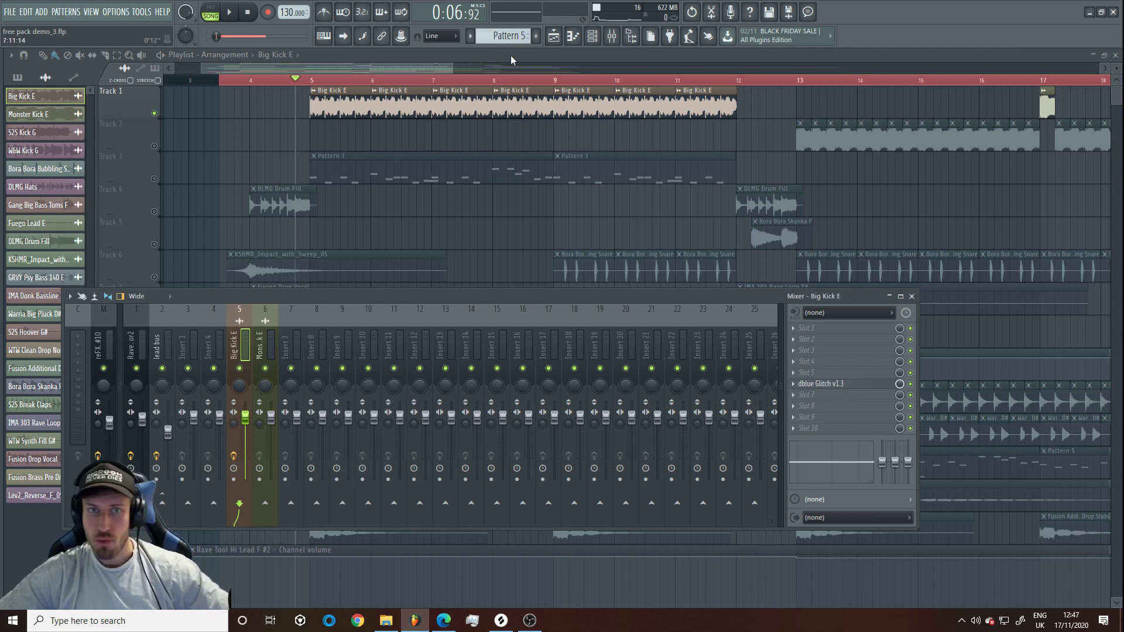
Move the Monster Kick E clip at bar 17 from Track 1 down into the gap on Track 2
left_click_drag(452, 66, 667, 66)
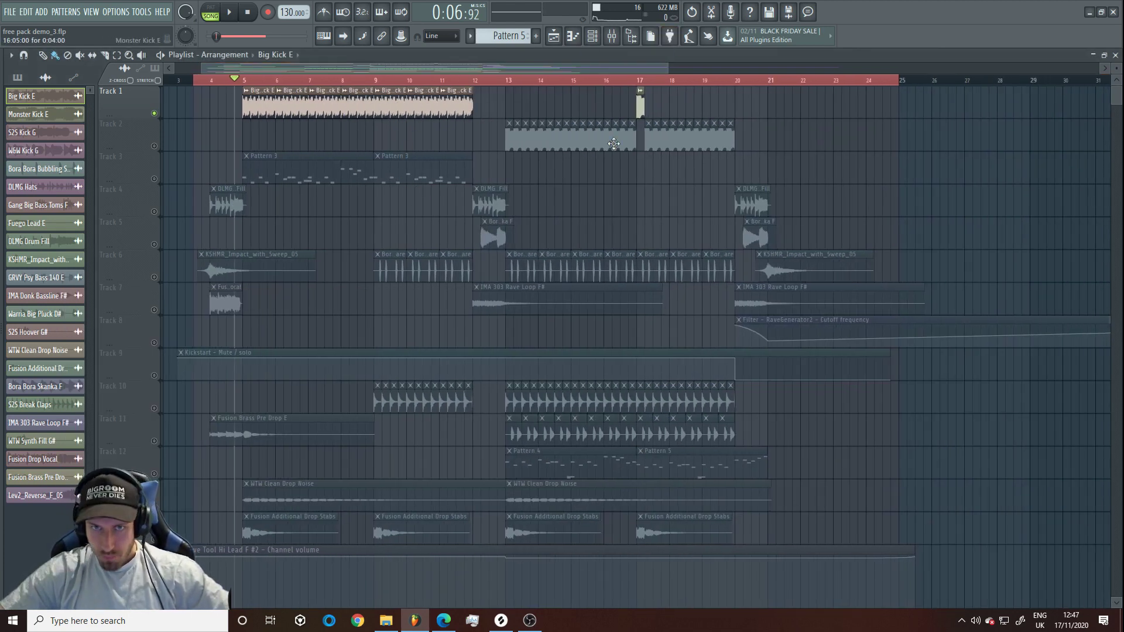
left_click_drag(666, 68, 576, 68)
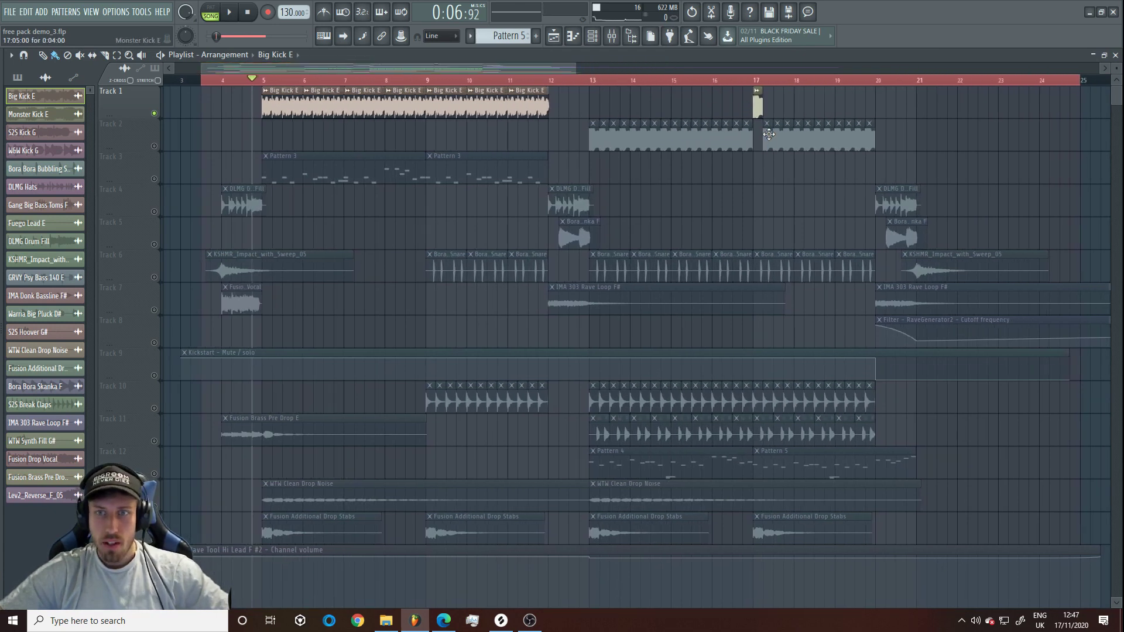
left_click(757, 110)
left_click_drag(758, 108, 758, 138)
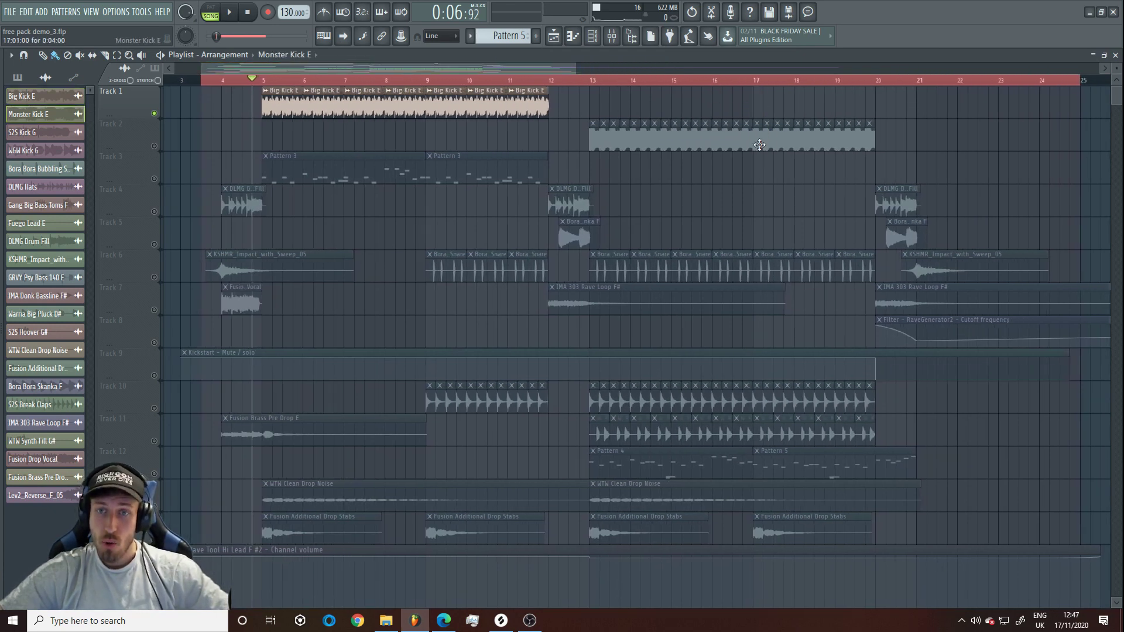
Solo Track 2, open the Monster Kick E sample settings, and audition the kick from bar 13
right_click(155, 146)
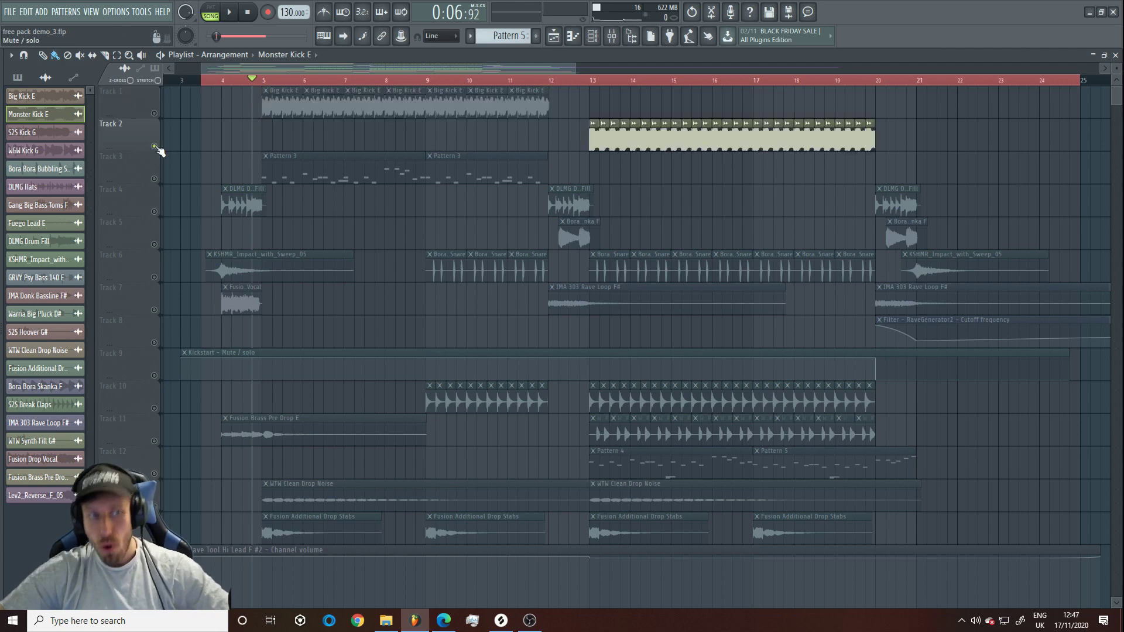
left_click_drag(502, 69, 549, 70)
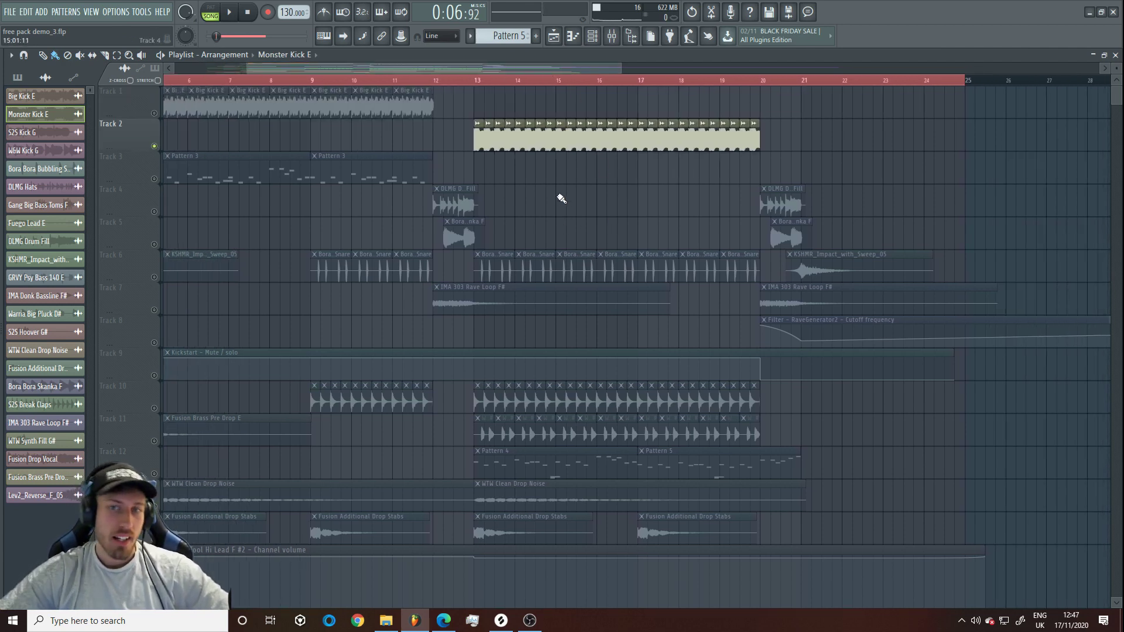
double_click(556, 147)
key("space")
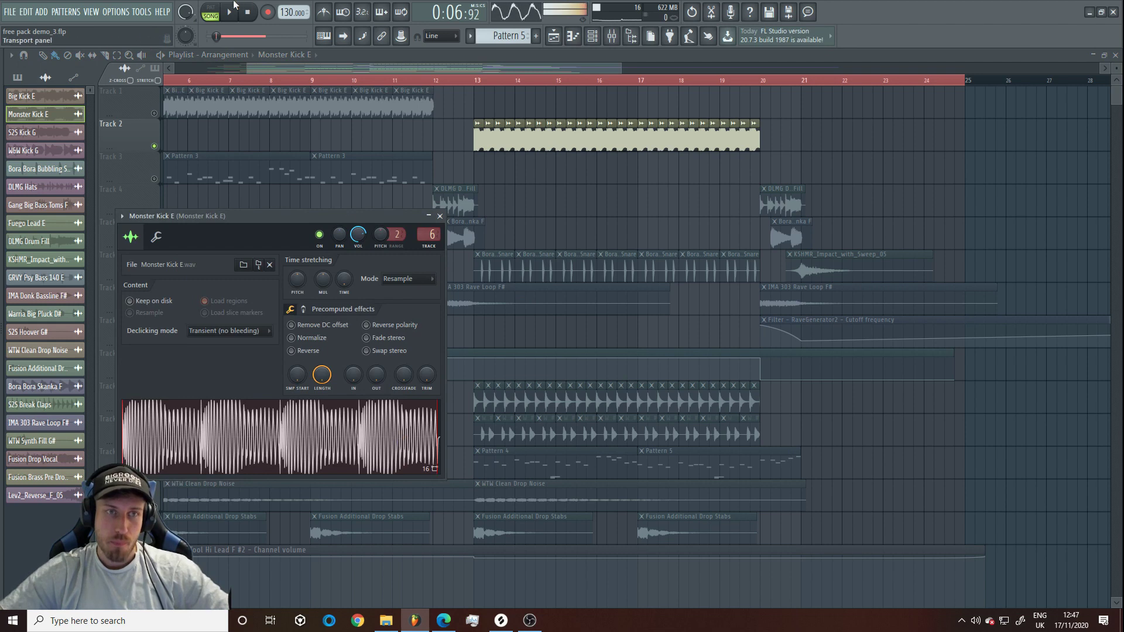
left_click(486, 81)
key("space")
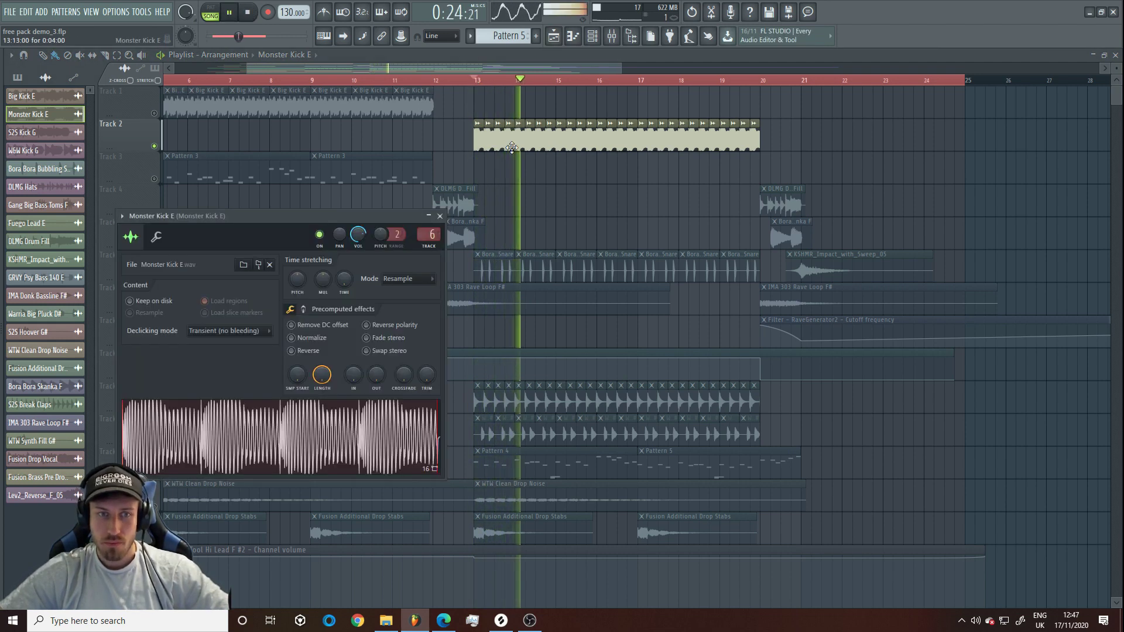
key("space")
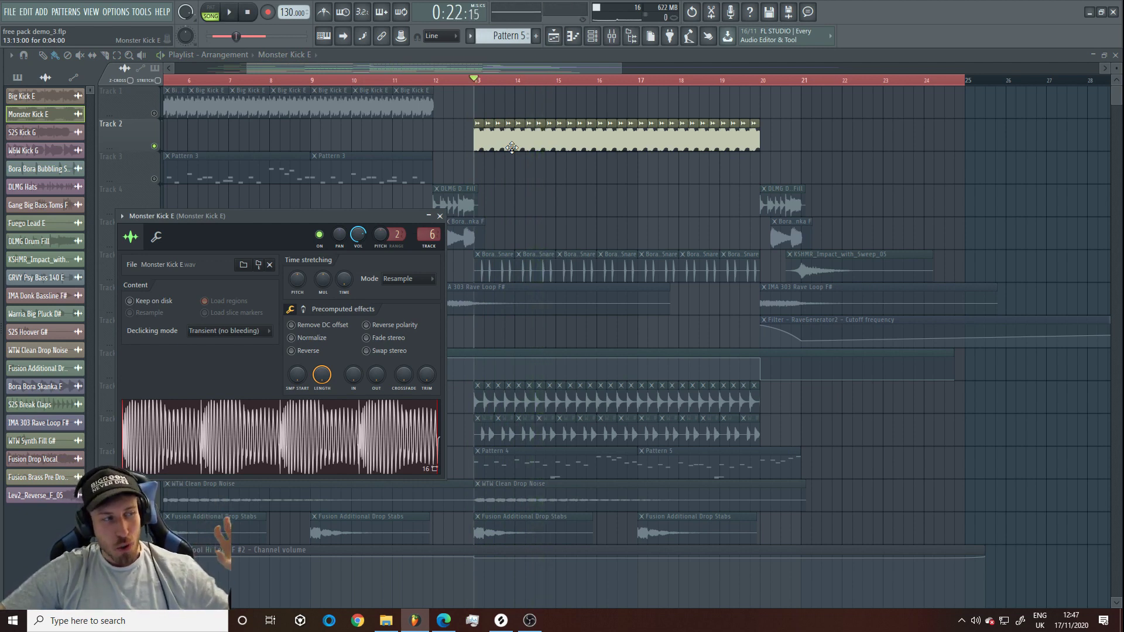
Show the file browser beside the playlist and adjust its width
left_click_drag(606, 74, 791, 73)
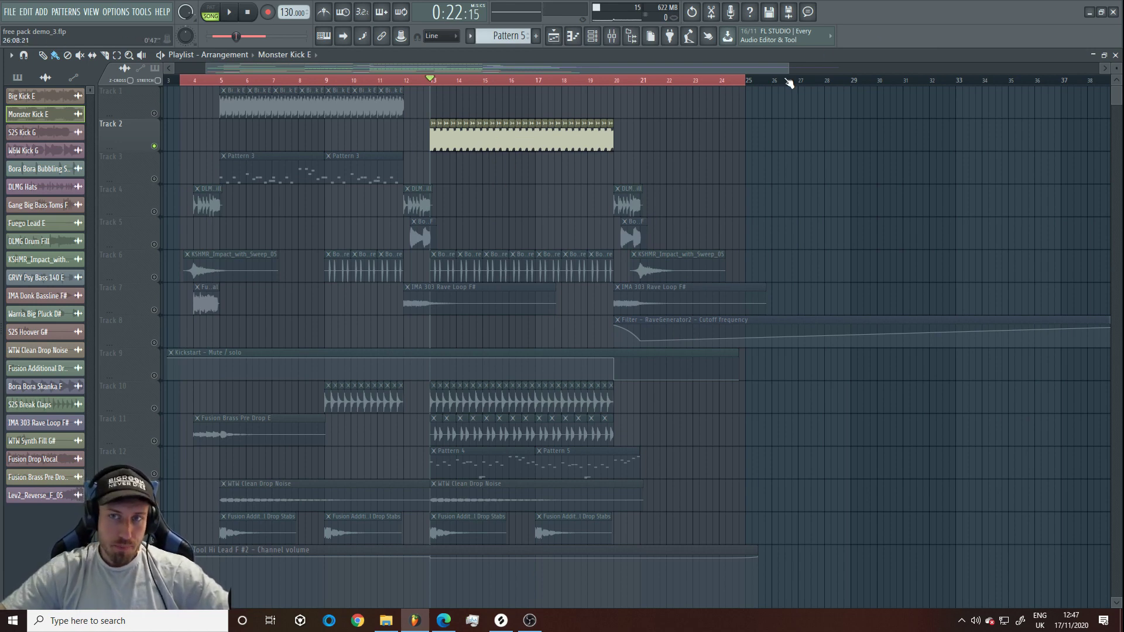
left_click_drag(786, 70, 584, 71)
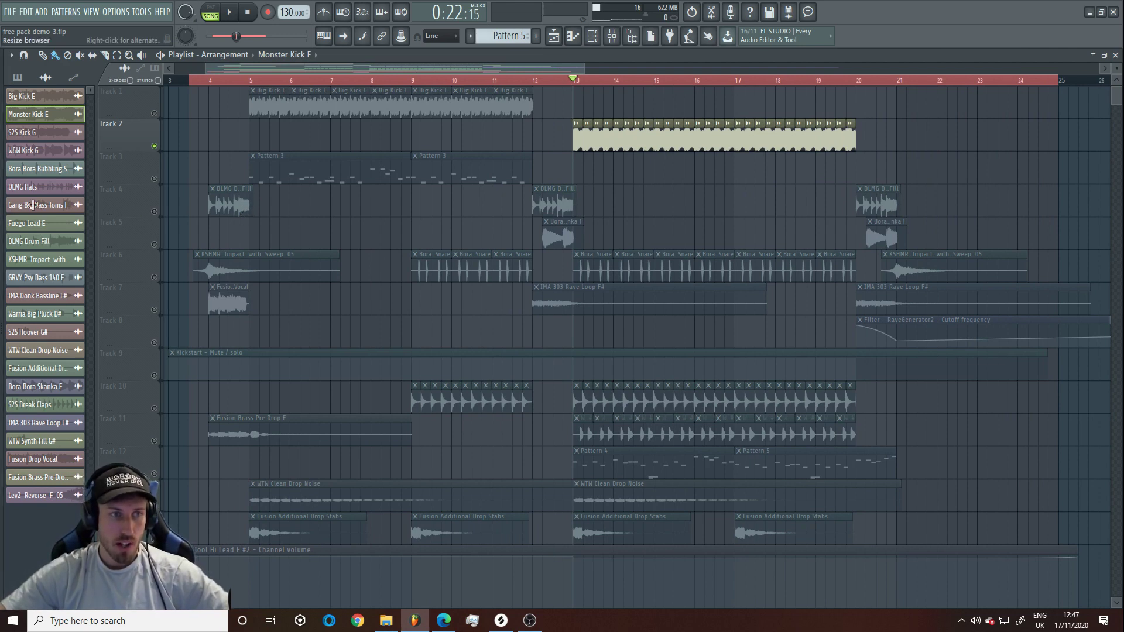
key("alt+F8")
left_click_drag(86, 203, 133, 203)
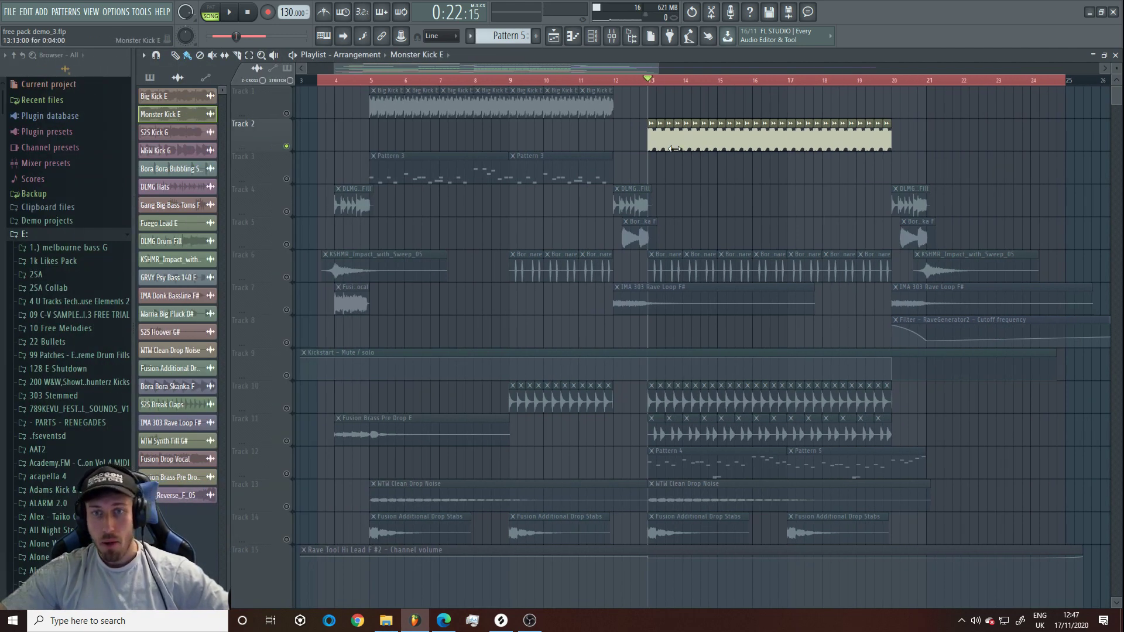
Open the Pattern 3 piano roll, audition the melody, and bring up the Rave Tool Hi Lead F #2 channel settings
double_click(402, 158)
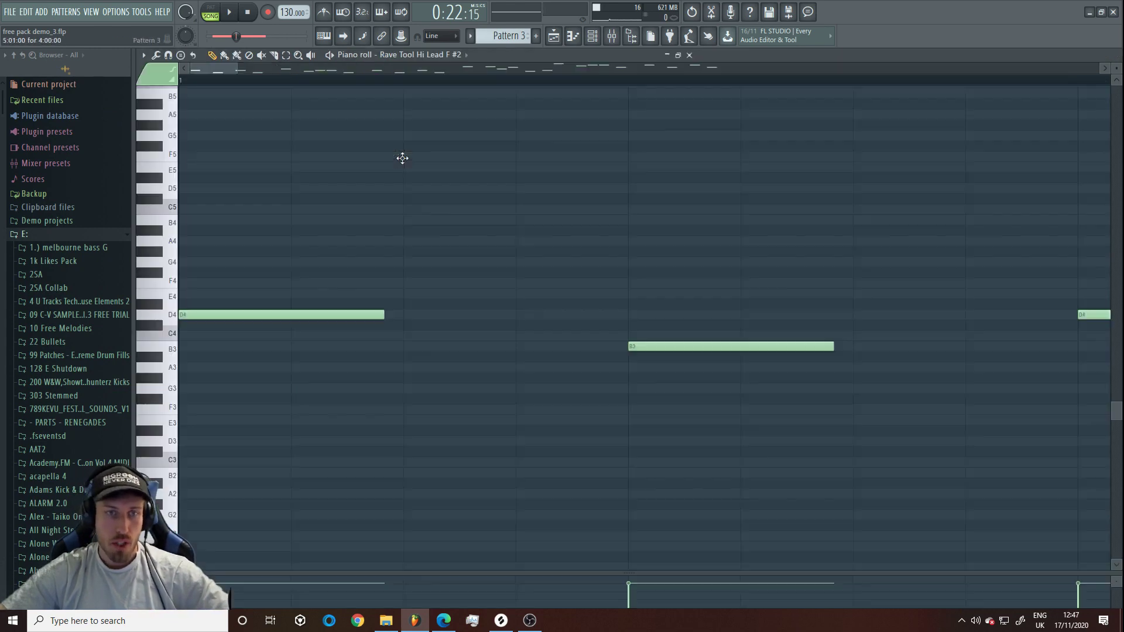
key("space")
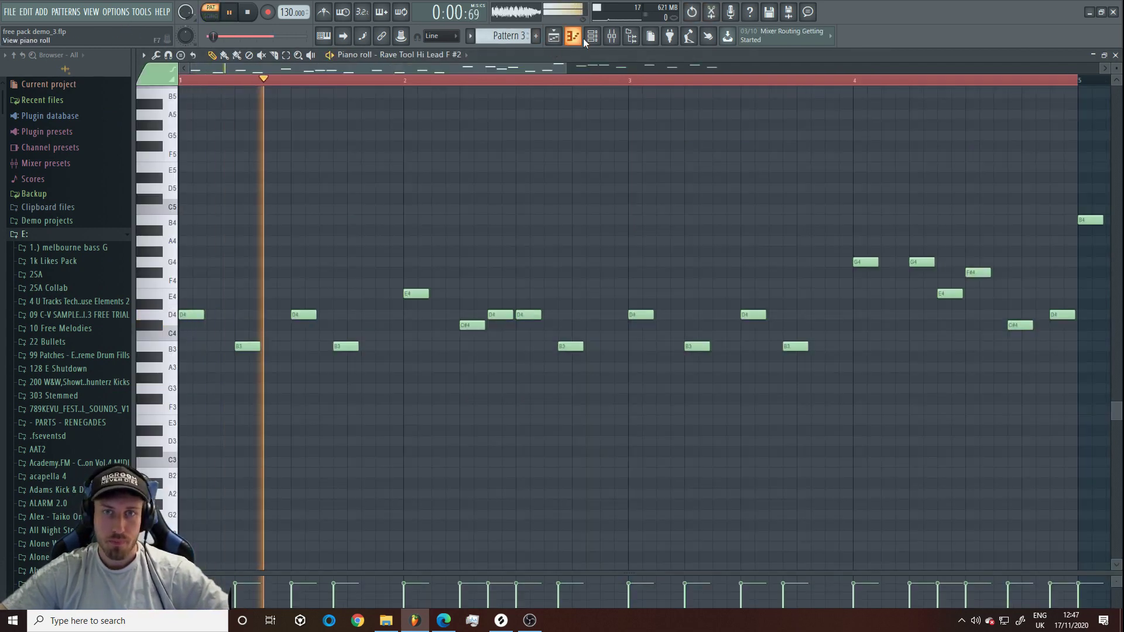
key("F6")
left_click(306, 237)
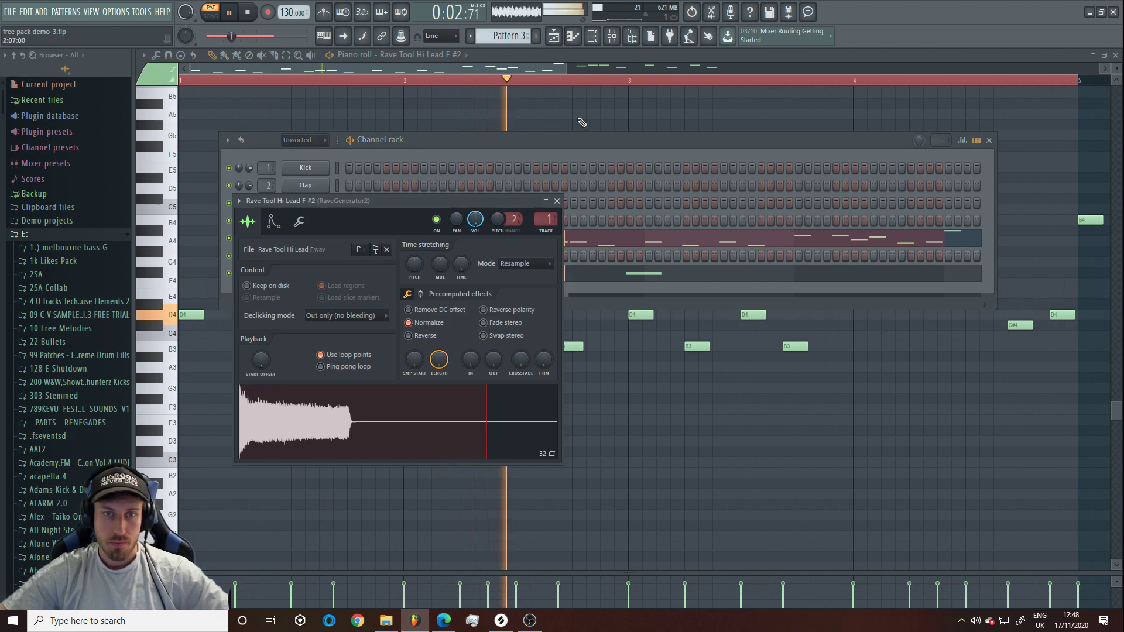
key("space")
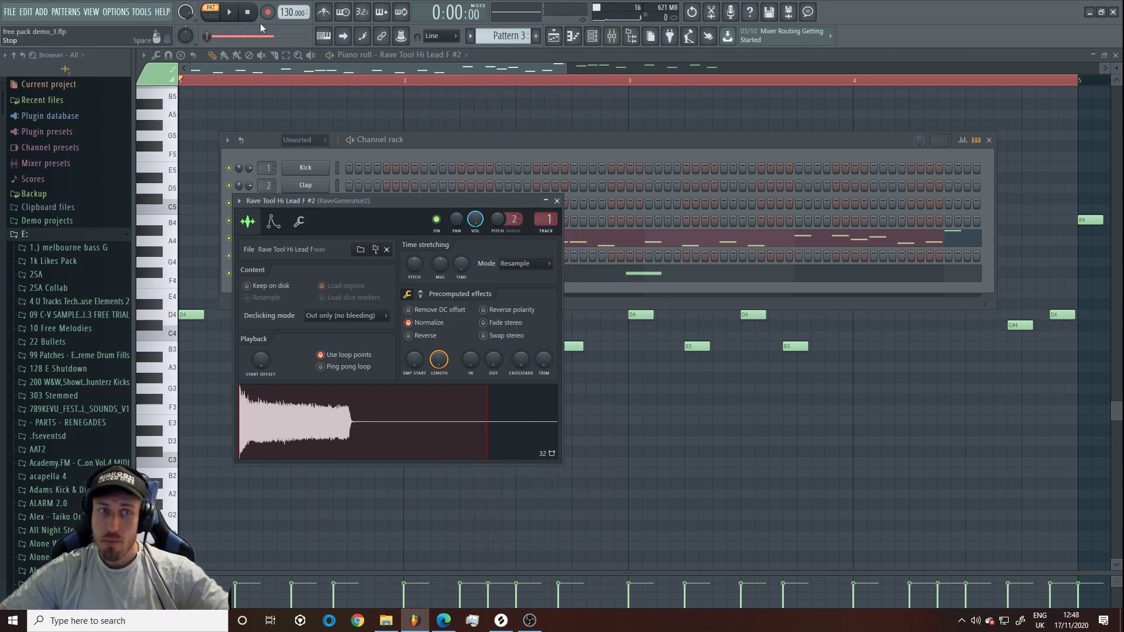
Reopen the Rave Tool Hi Lead F #2 sampler settings from the channel rack and preview its raw sample
left_click(402, 157)
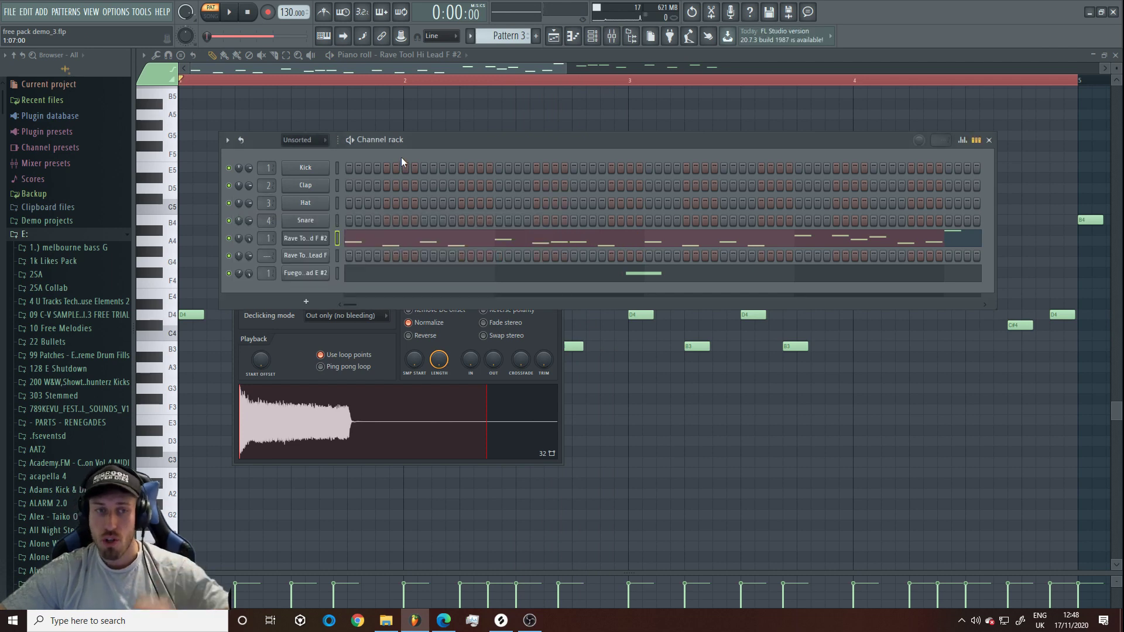
left_click(309, 239)
left_click(311, 241)
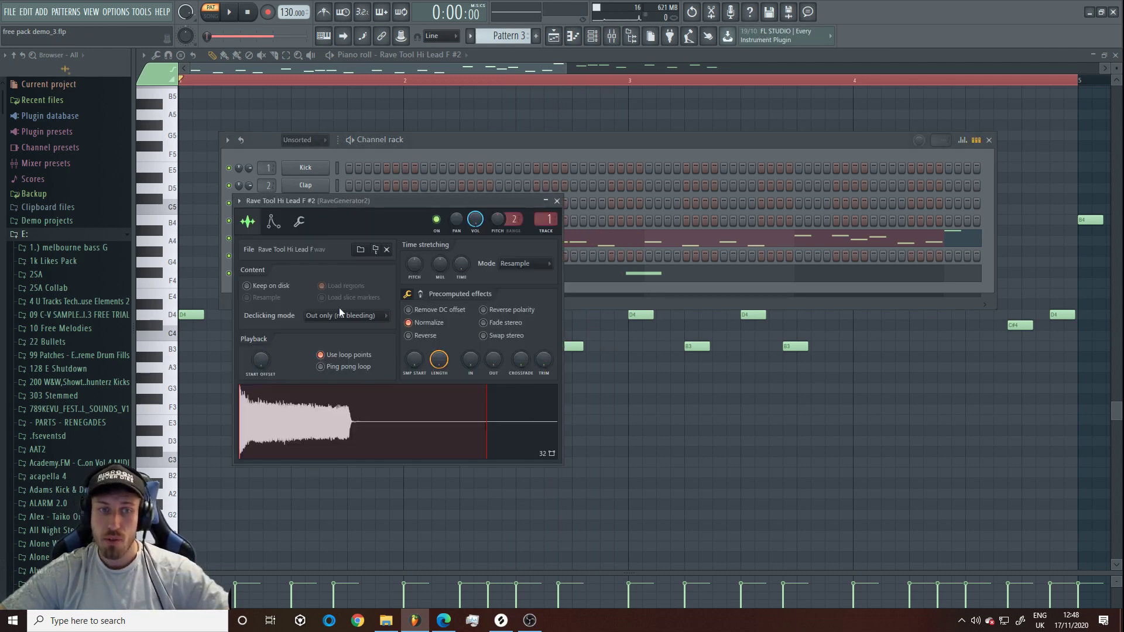
left_click(336, 426)
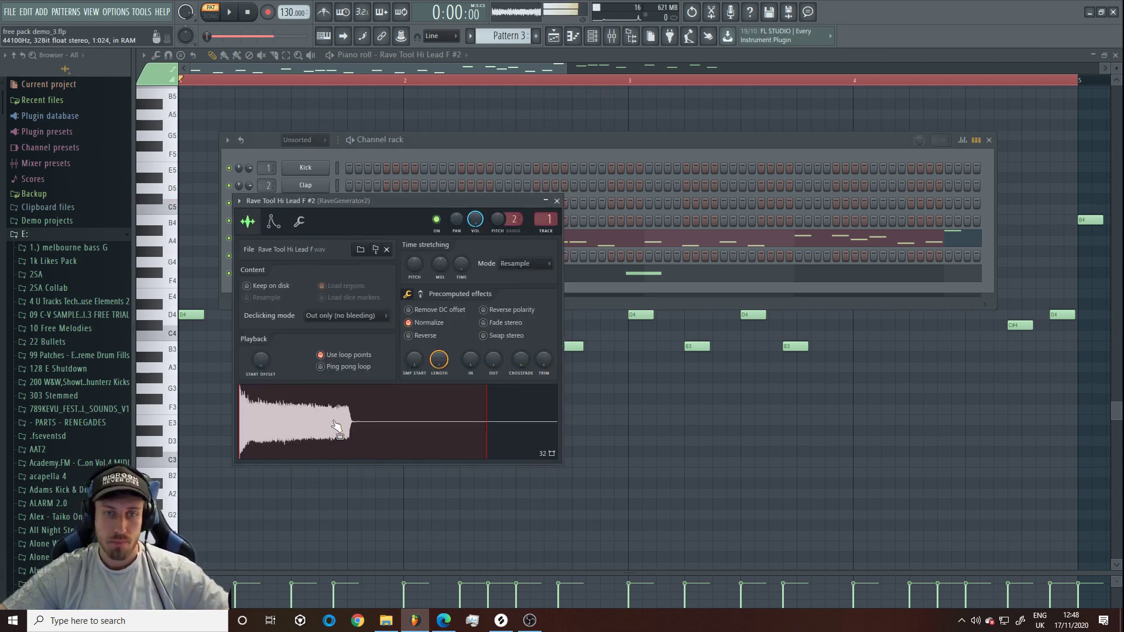
left_click(245, 13)
Show the lead sampler's volume envelope and root note settings, and return to its sample settings
left_click(273, 222)
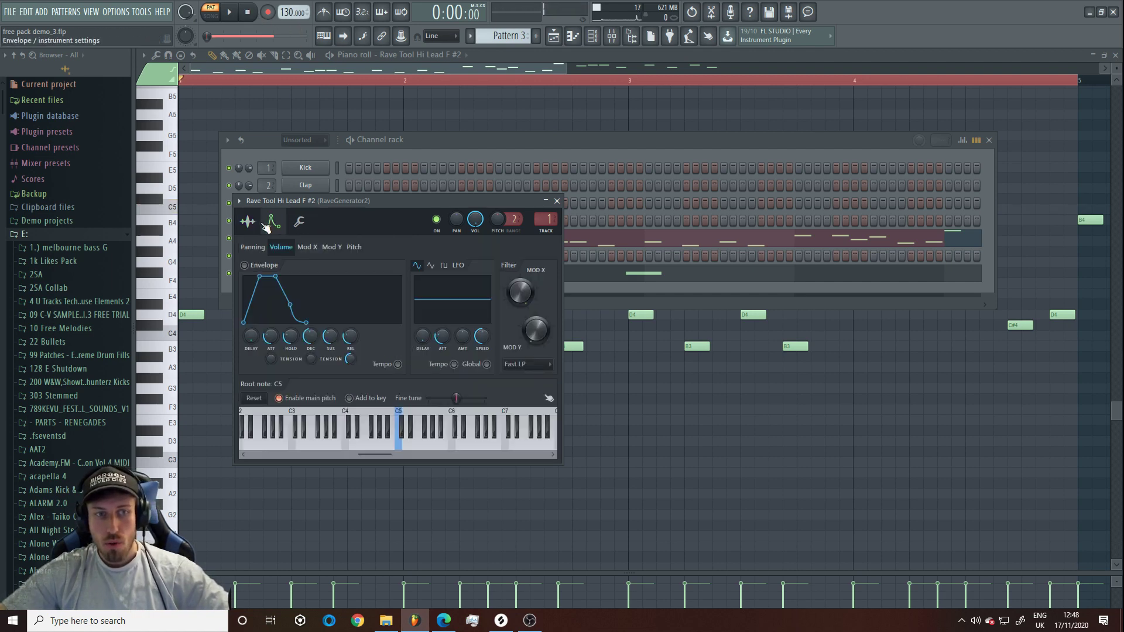
left_click(248, 221)
left_click(273, 221)
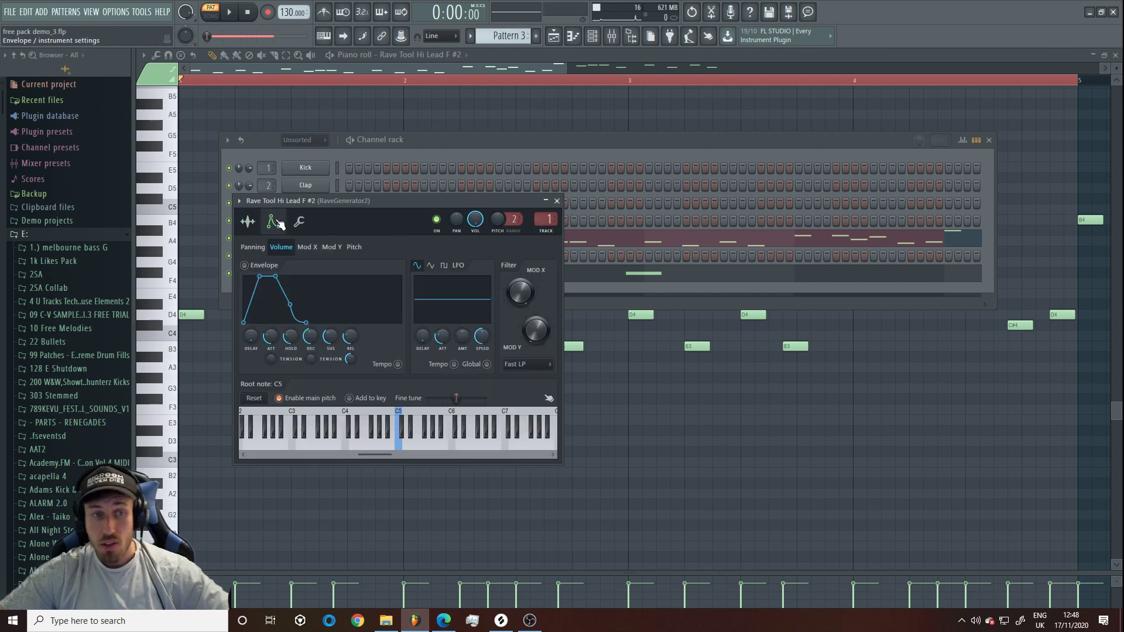
left_click(248, 221)
Reopen the Rave Tool Hi Lead F #2 piano roll from the channel rack, audition the melody, and show its full length
left_click(547, 156)
right_click(320, 239)
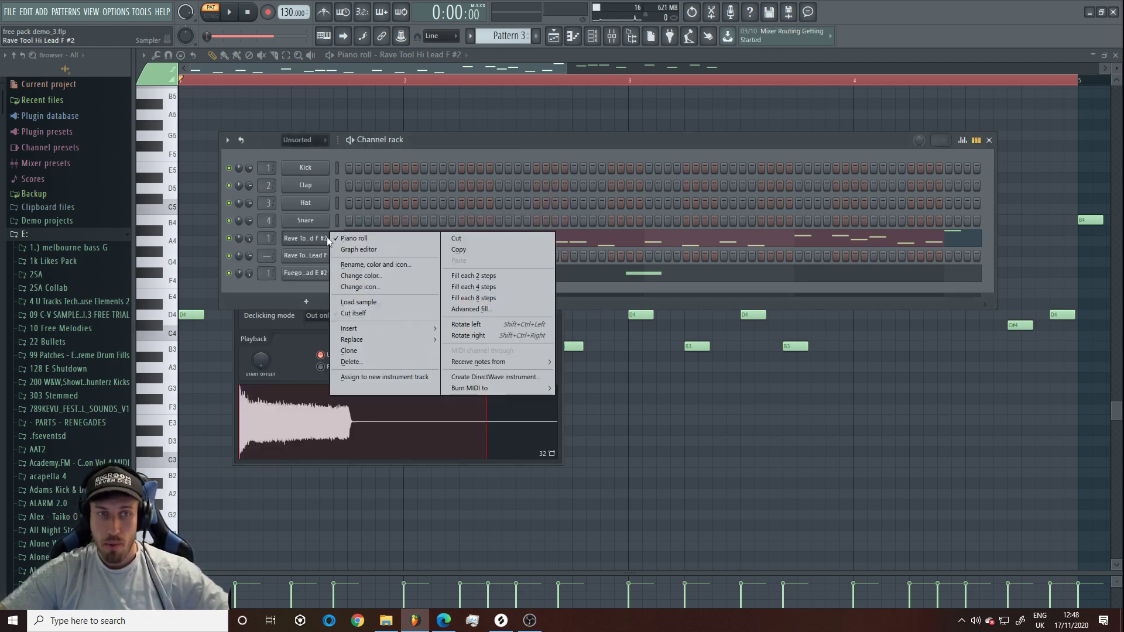
right_click(314, 238)
left_click(353, 238)
key("space")
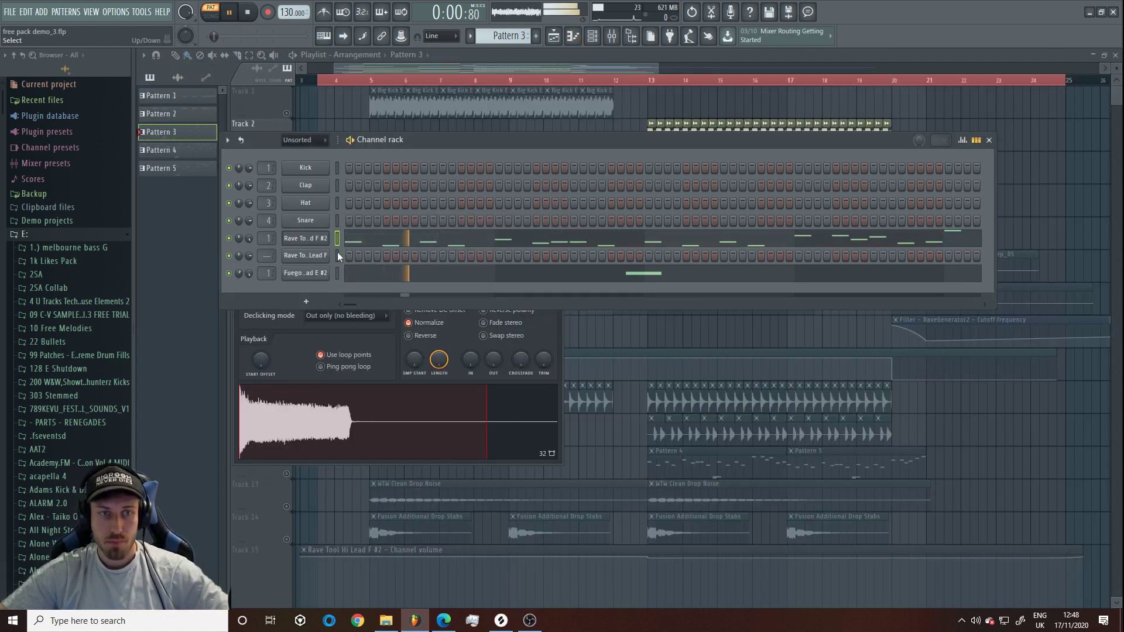
right_click(322, 237)
left_click(351, 238)
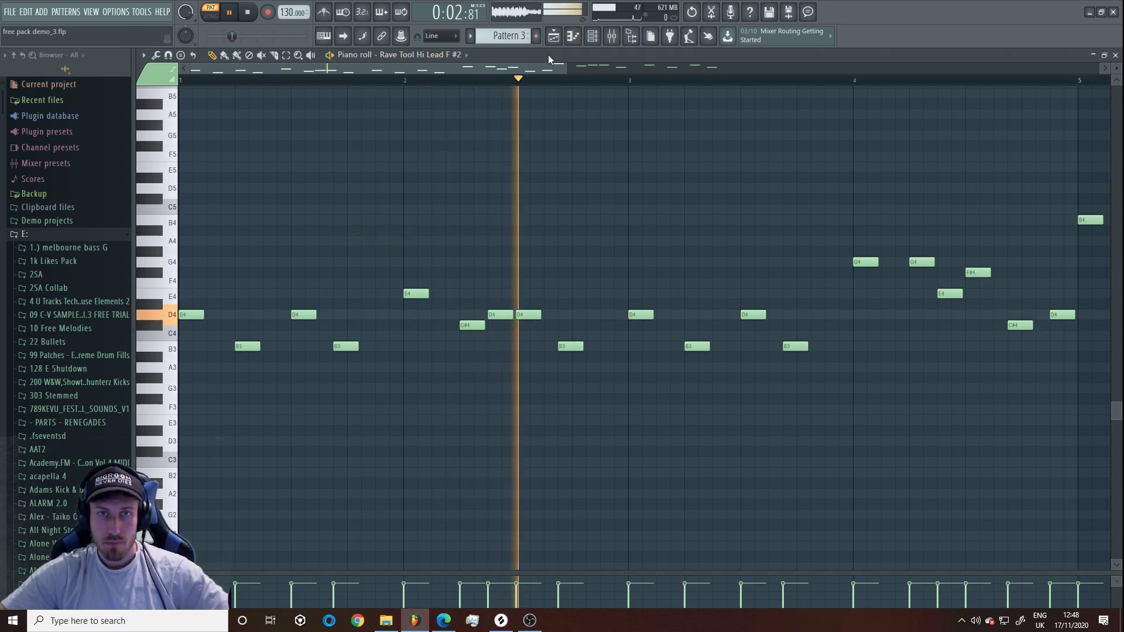
key("space")
scroll(555, 190, "down", 4)
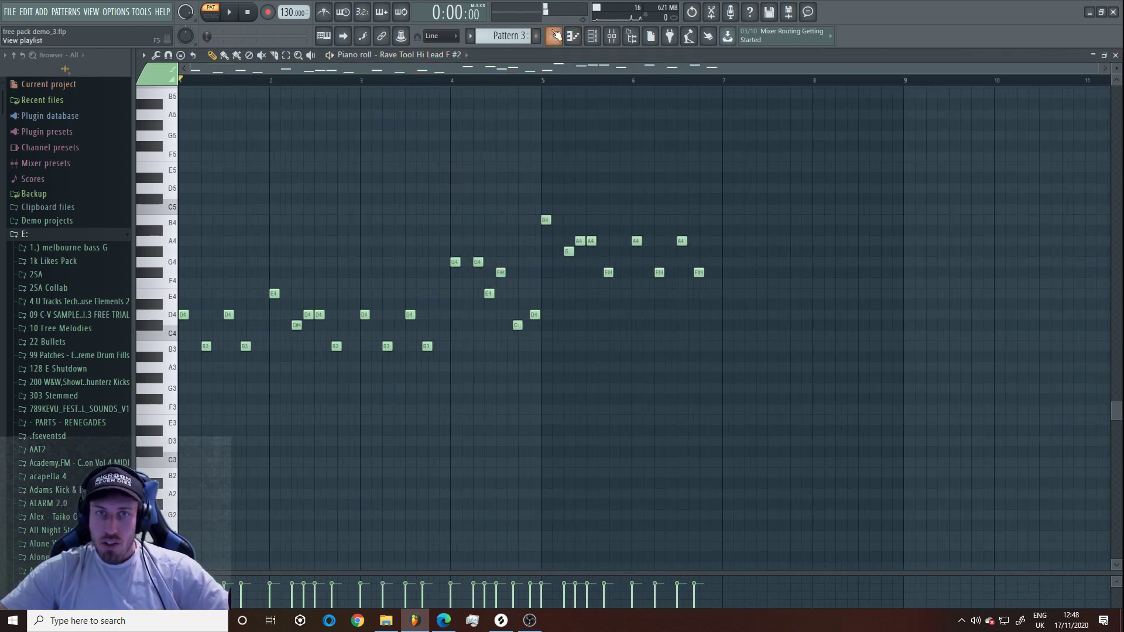
left_click(554, 37)
left_click(554, 38)
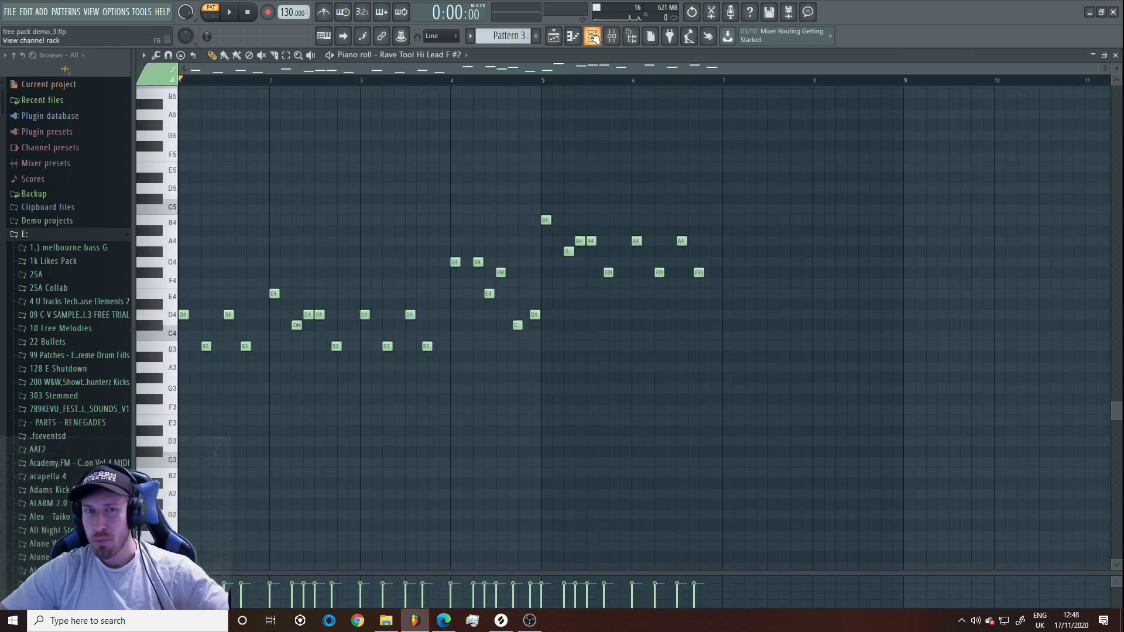
Open the lead's RaveGenerator2 mixer track and inspect its CamelCrusher, Fruity Blood Overdrive and H-Delay Stereo effects
left_click(593, 37)
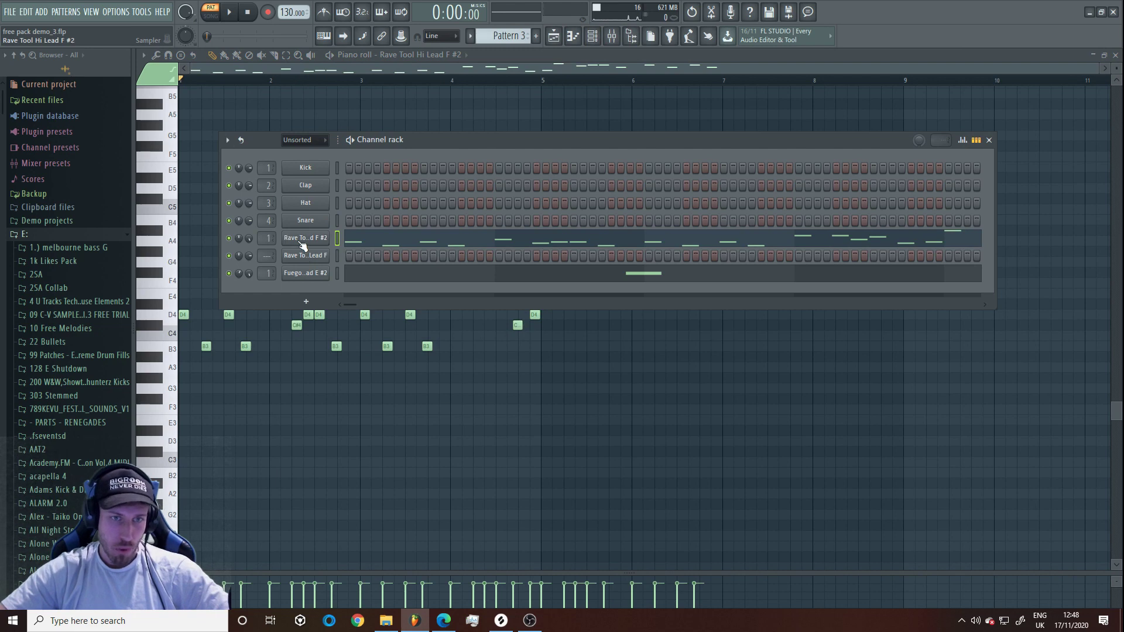
left_click(303, 237)
left_click(612, 36)
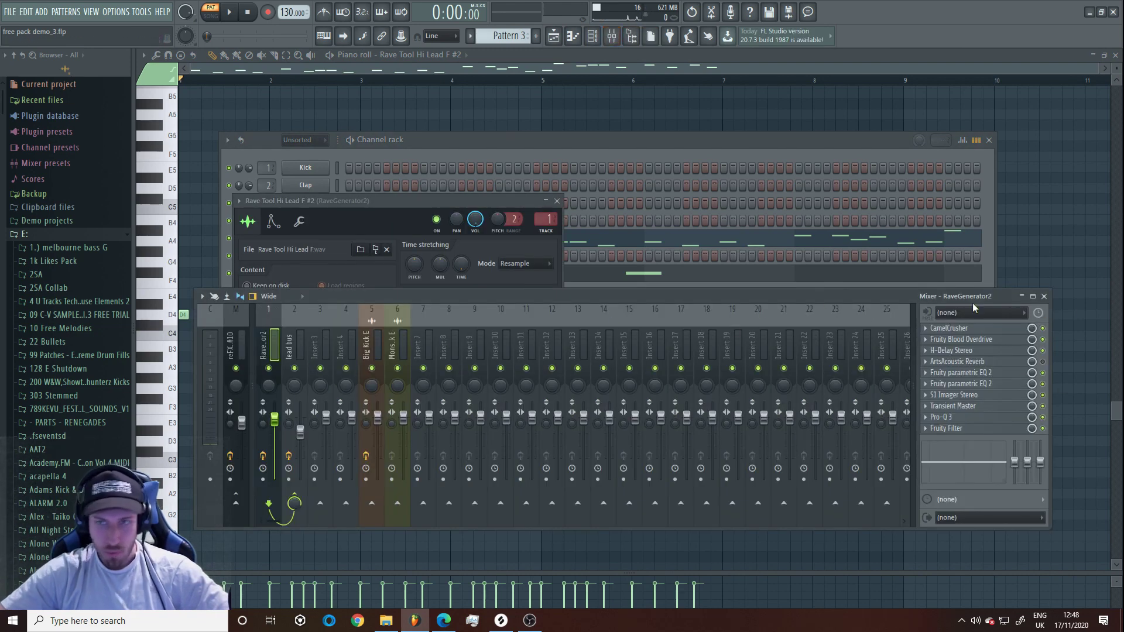
left_click(972, 329)
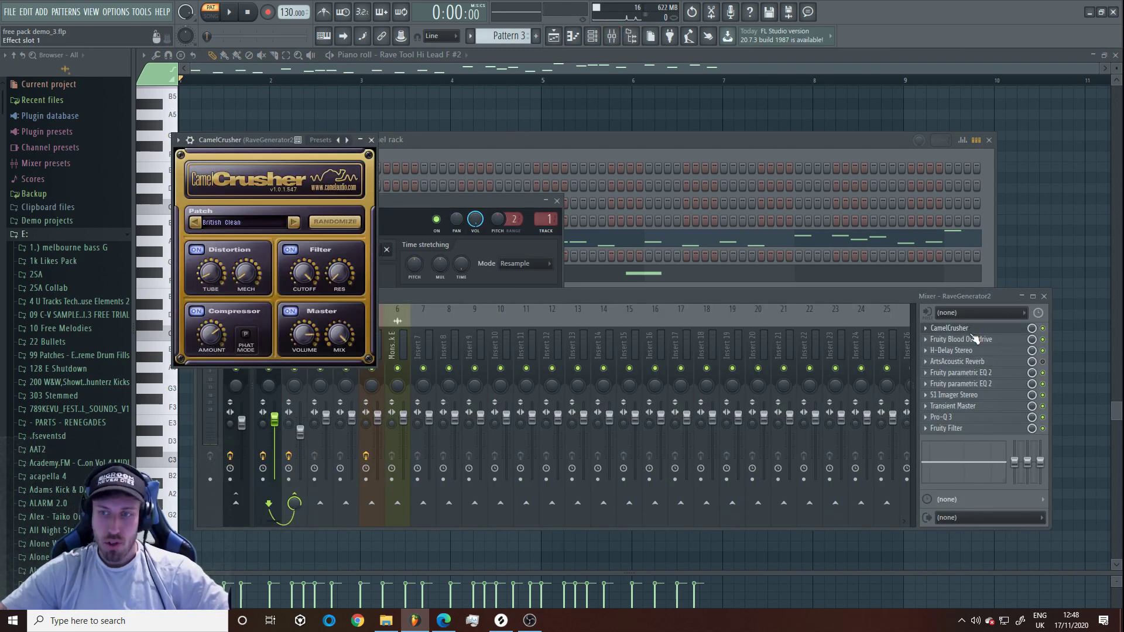
left_click(975, 340)
left_click(980, 351)
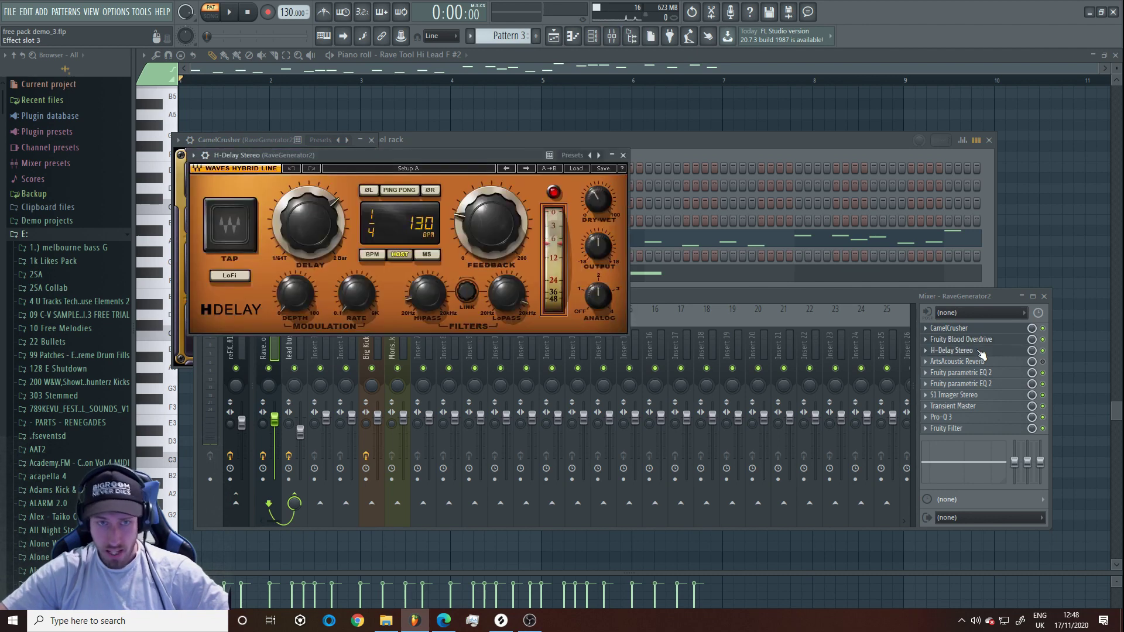
Toggle H-Delay Stereo on the RaveGenerator2 track and audition the lead to demonstrate the delay
left_click(1047, 356)
key("space")
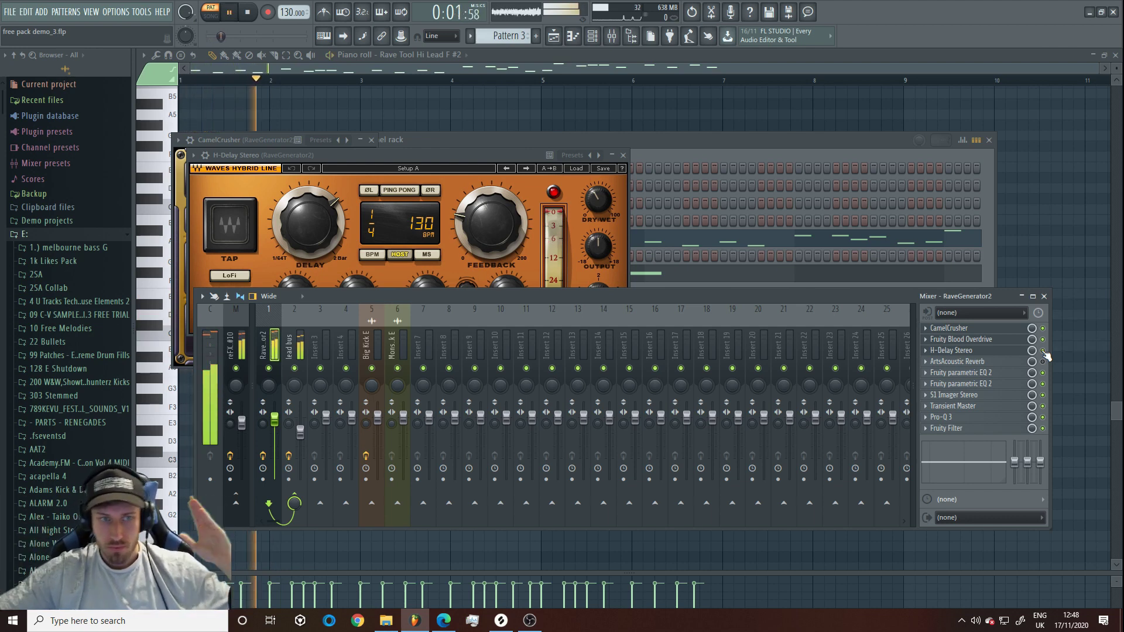
key("space")
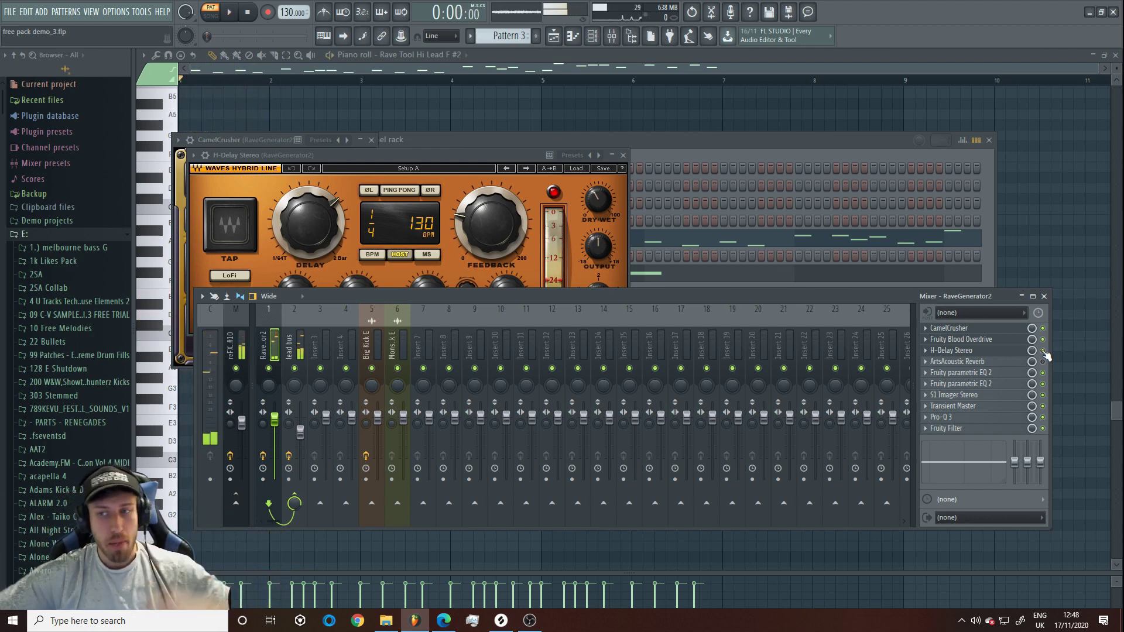
Inspect the Fruity parametric EQ 2, S1 Imager Stereo, Transient Master and Pro-Q 3 effects on the RaveGenerator2 track
left_click(981, 377)
left_click(981, 395)
left_click(980, 387)
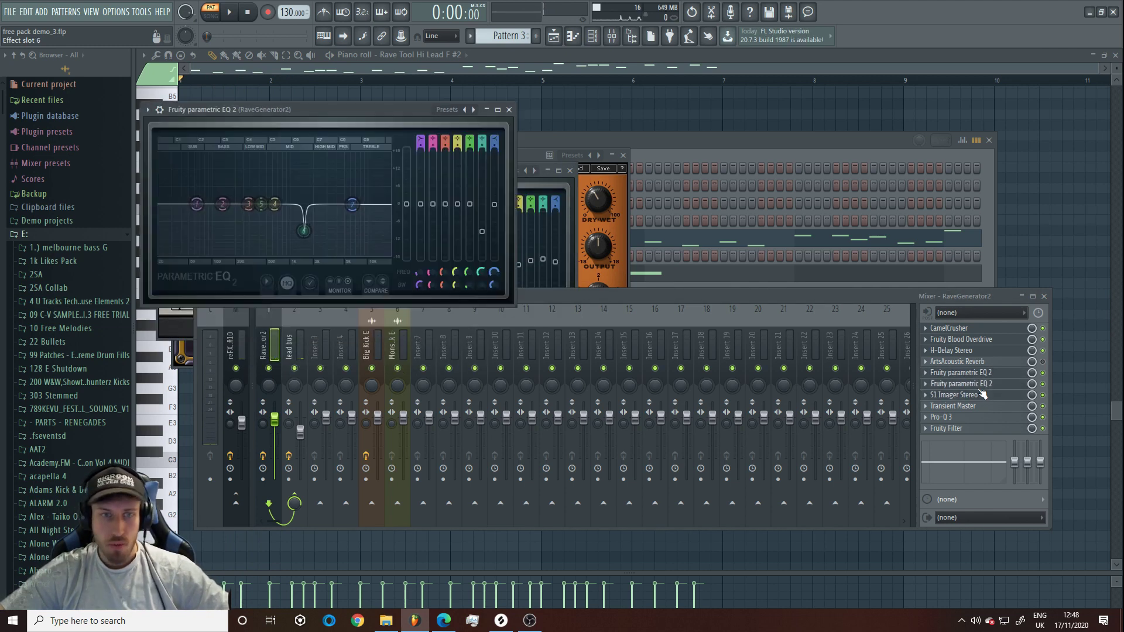
left_click(982, 406)
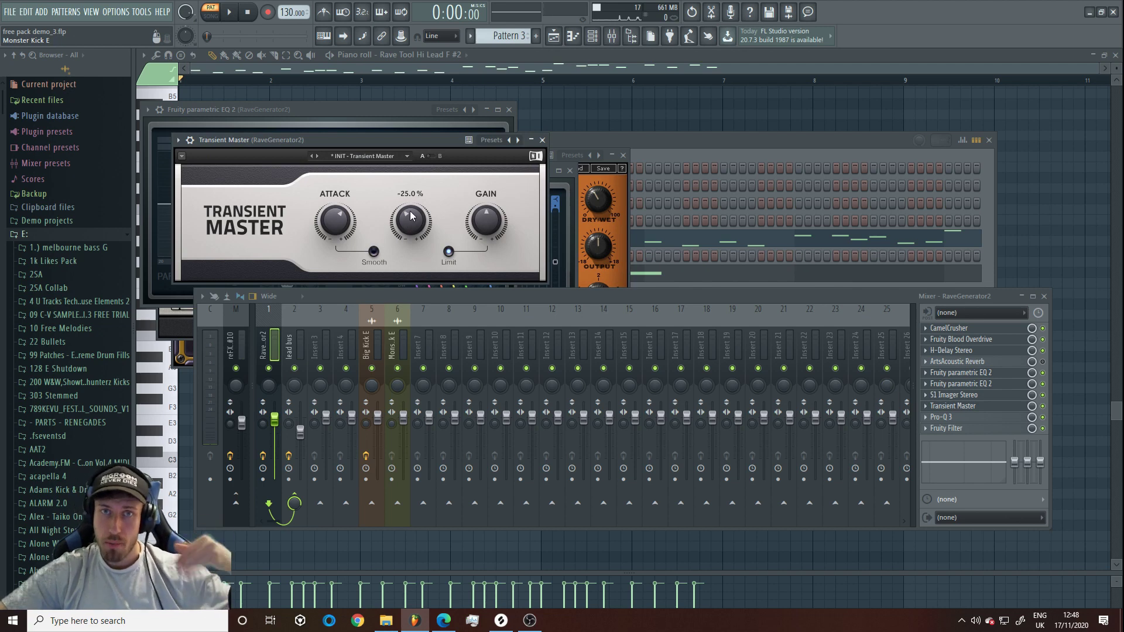
left_click(989, 418)
left_click(989, 418)
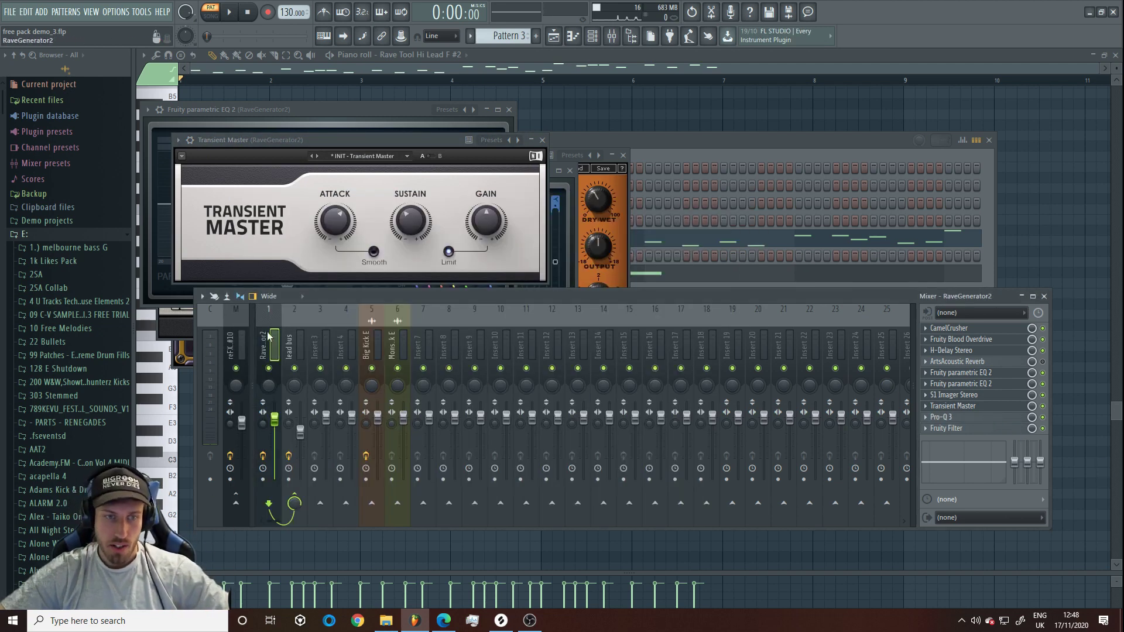
Open Fruity peak controller on the lead bus and audition the lead with ArtsAcoustic Reverb bypassed and enabled
left_click(289, 339)
left_click(1002, 330)
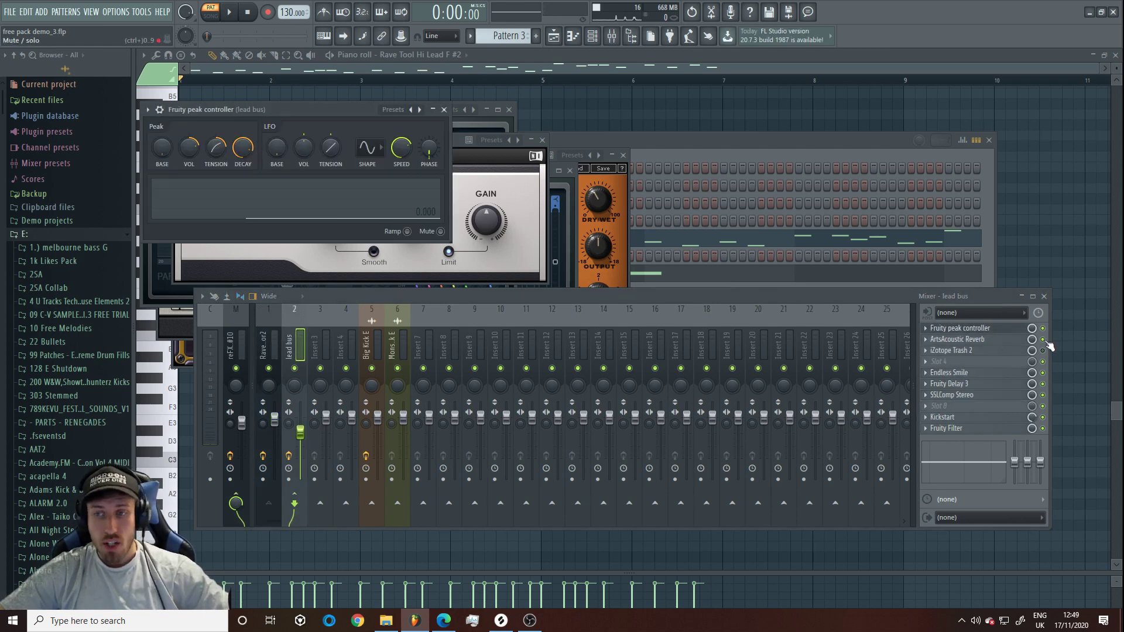
key("space")
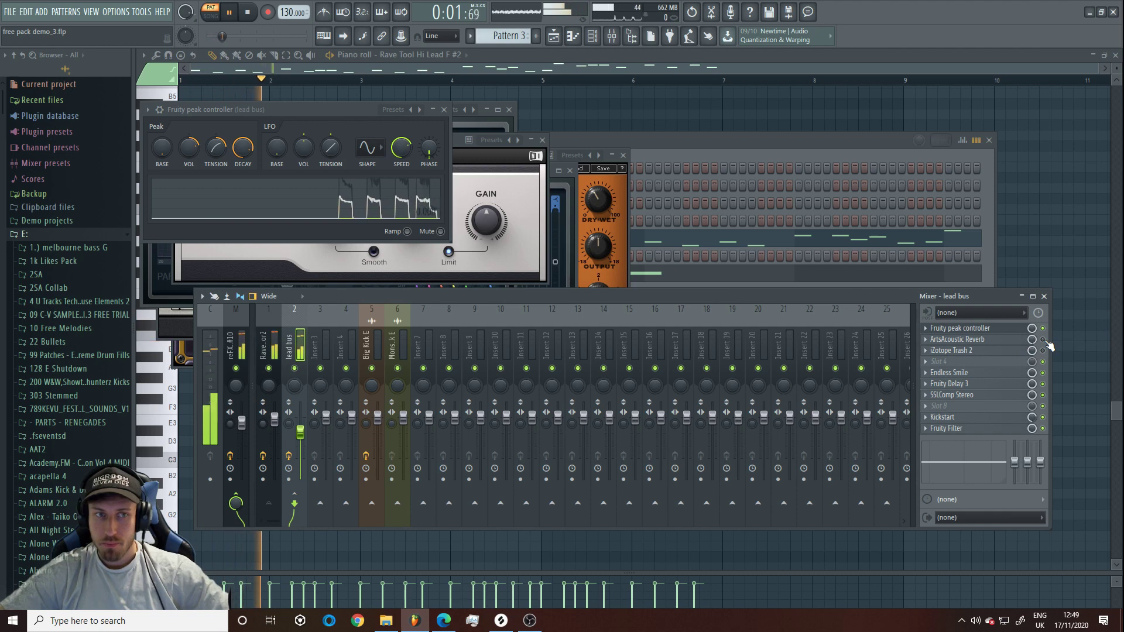
key("space")
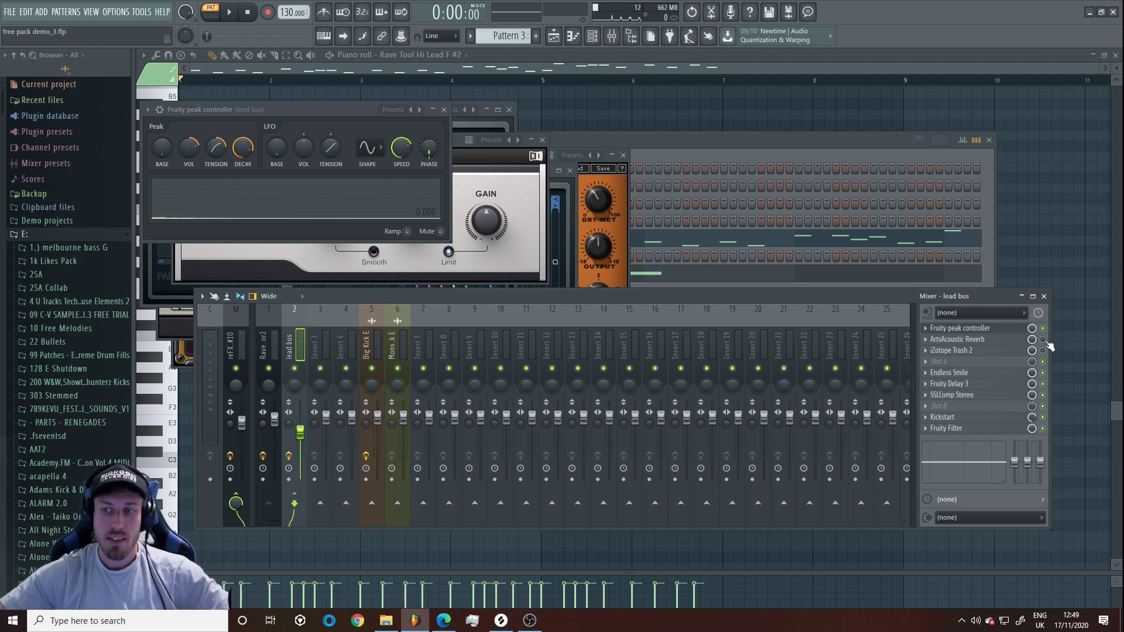
key("space")
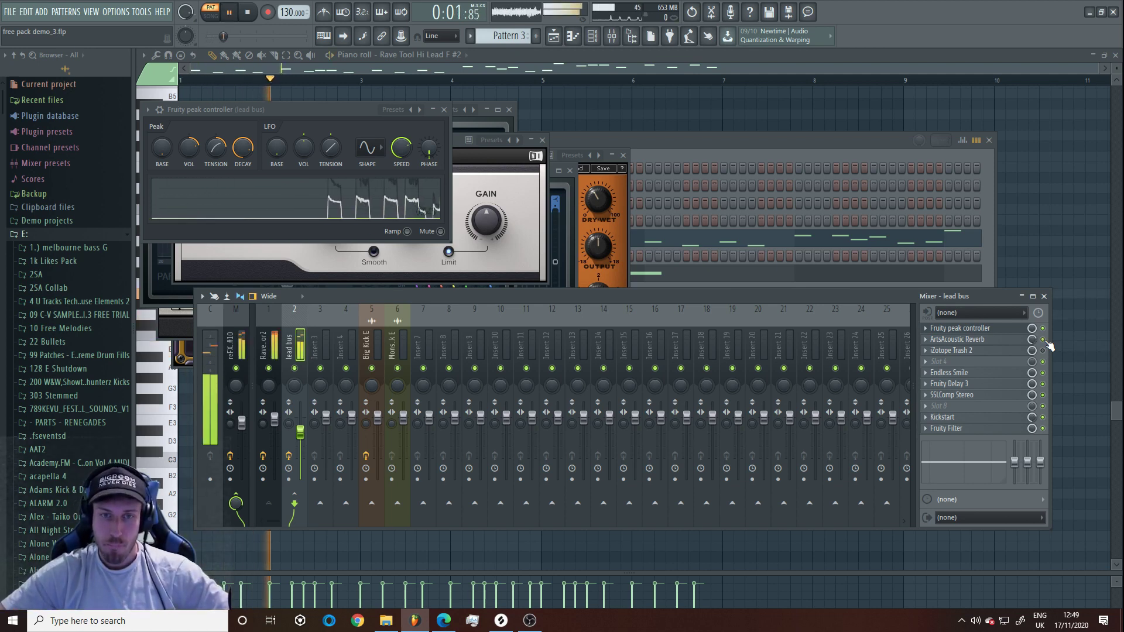
key("space")
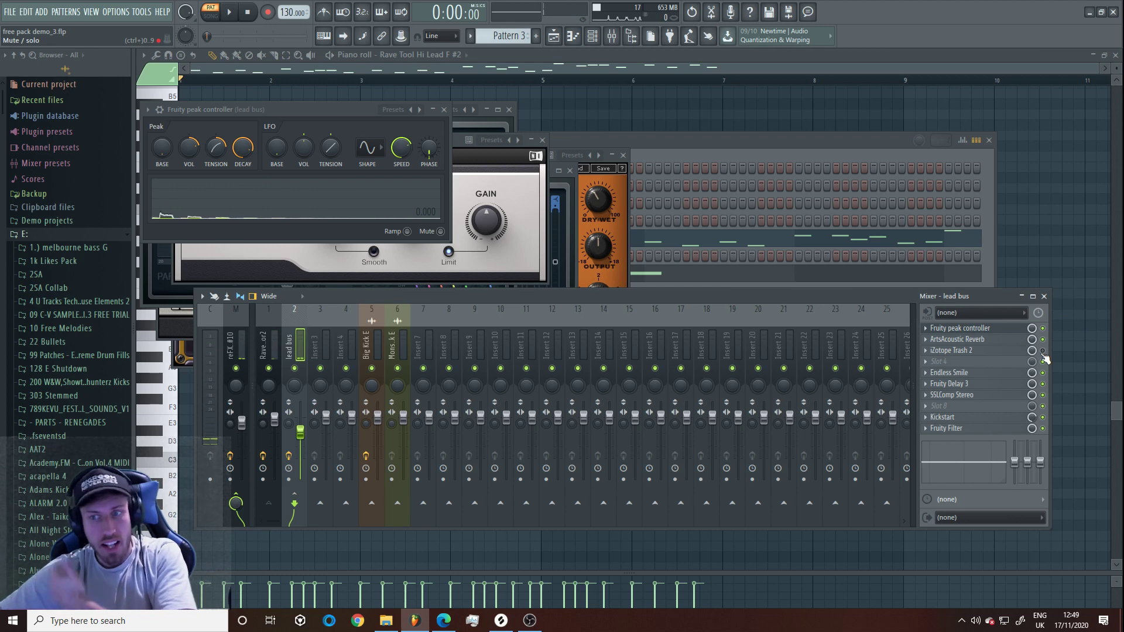
Inspect the Fruity Delay 3, SSLComp Stereo and Kickstart effects on the lead bus
left_click(962, 385)
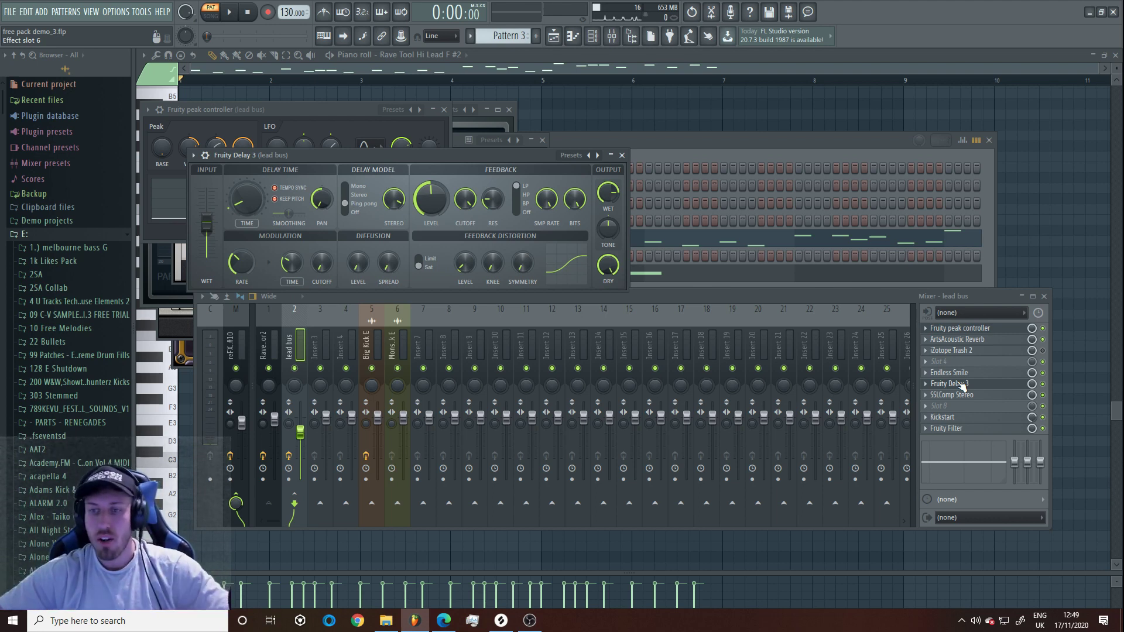
left_click(961, 396)
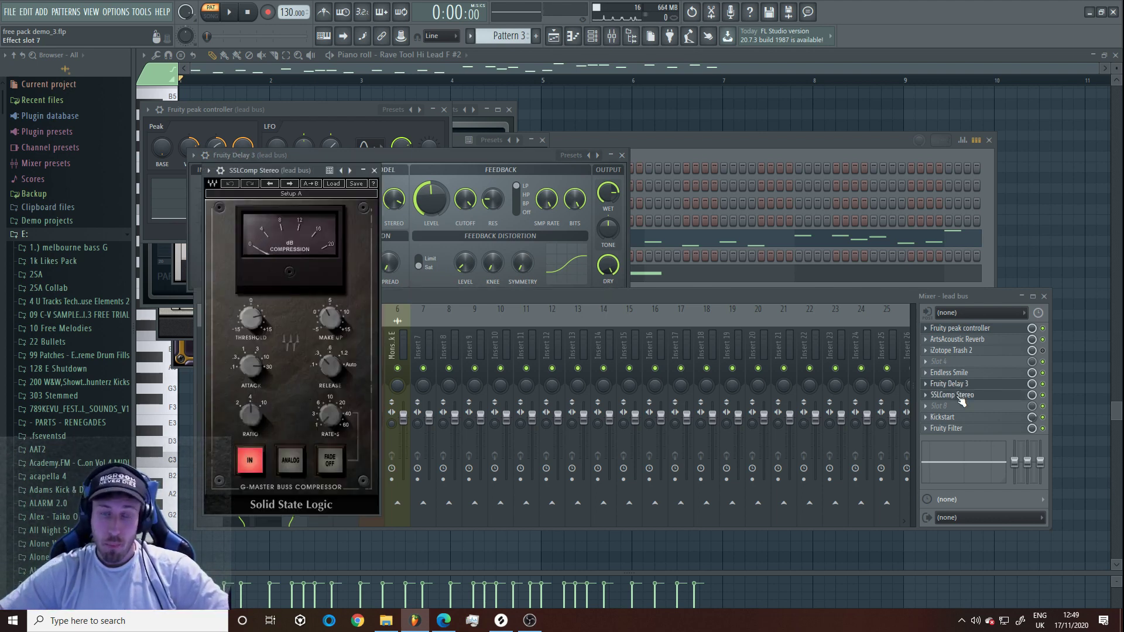
left_click(961, 396)
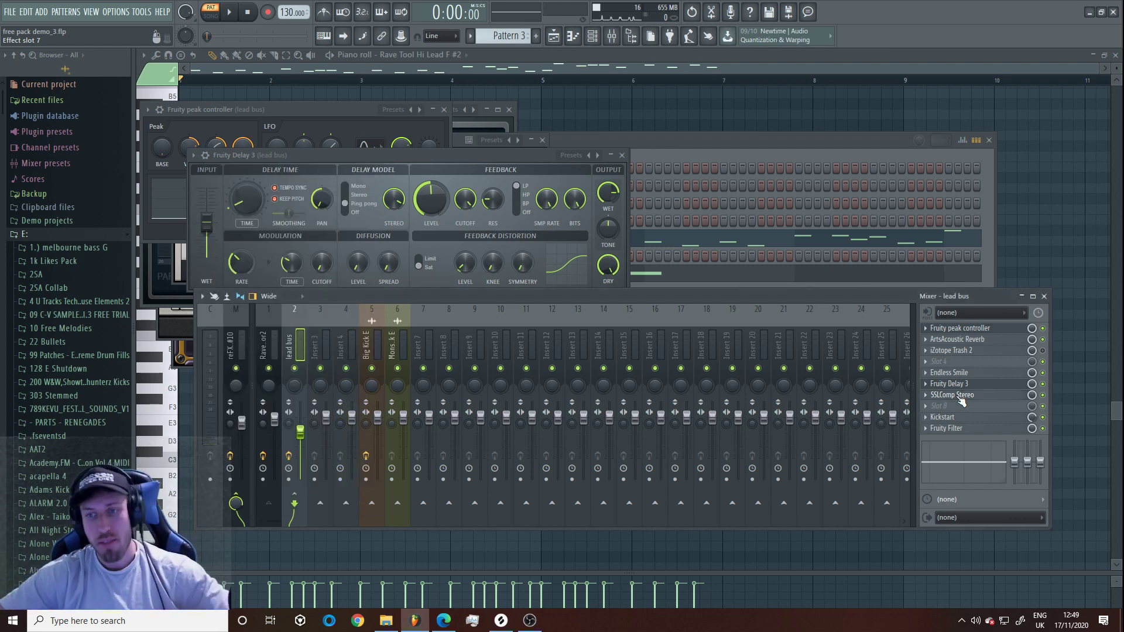
left_click(956, 422)
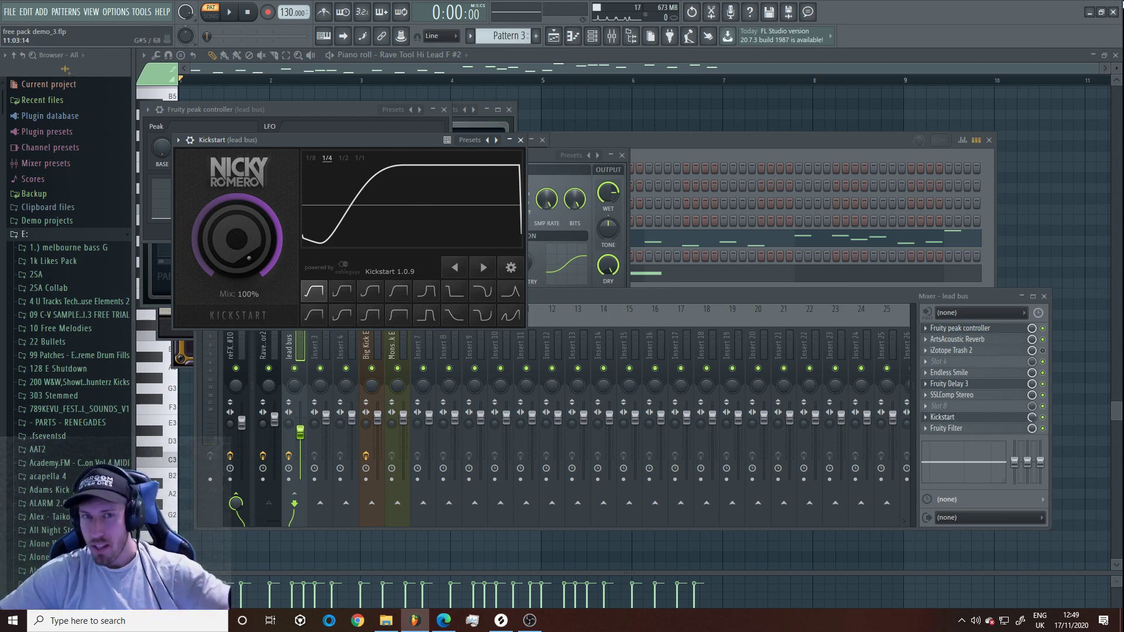
Unmute Track 3 in the playlist and audition its Pattern 3 lead with the Big Kick E from bar 5
left_click(554, 36)
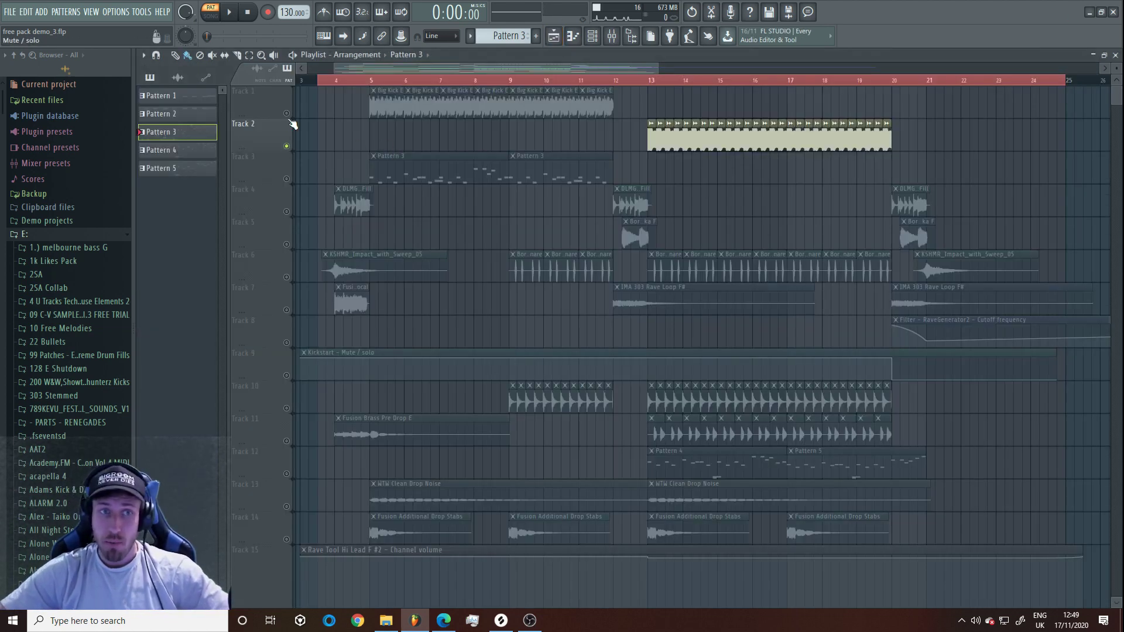
left_click(286, 178)
left_click(376, 79)
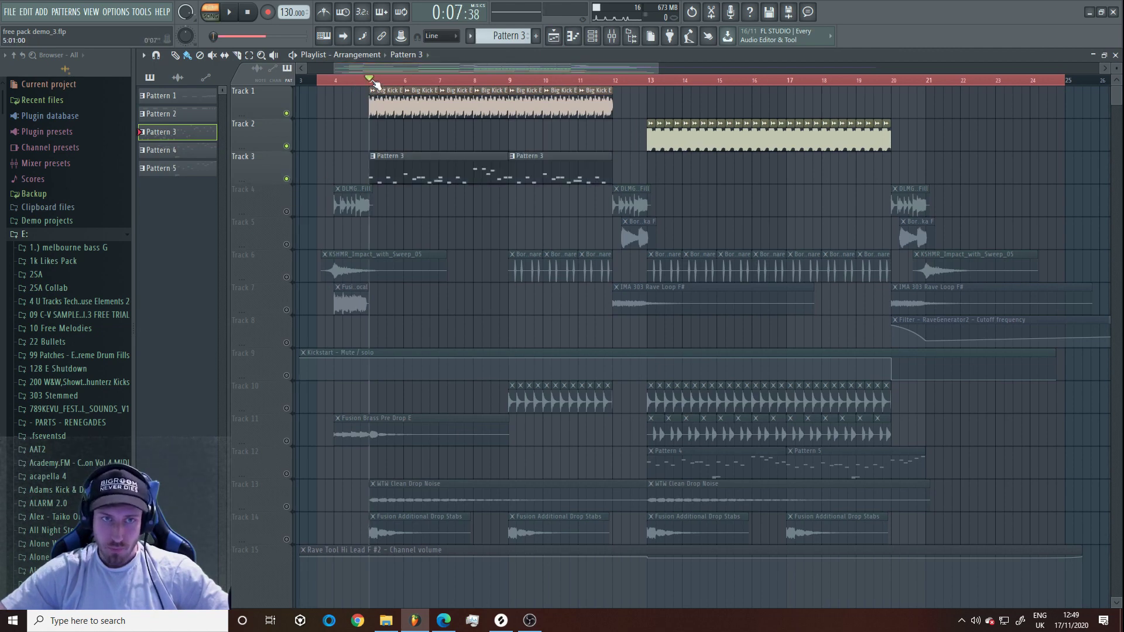
key("space")
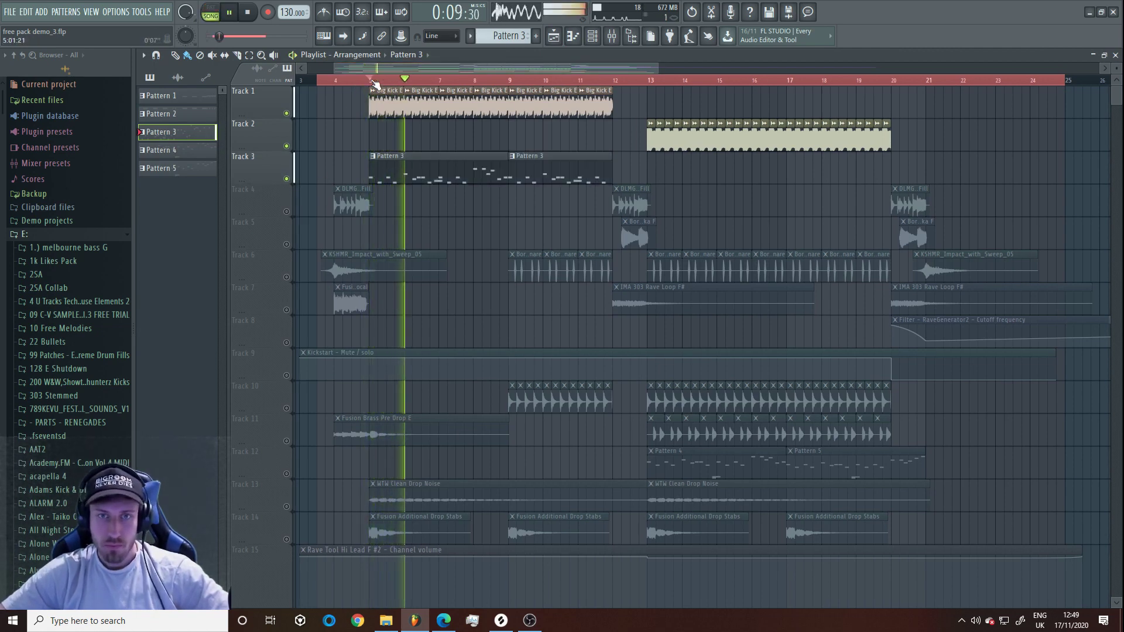
key("space")
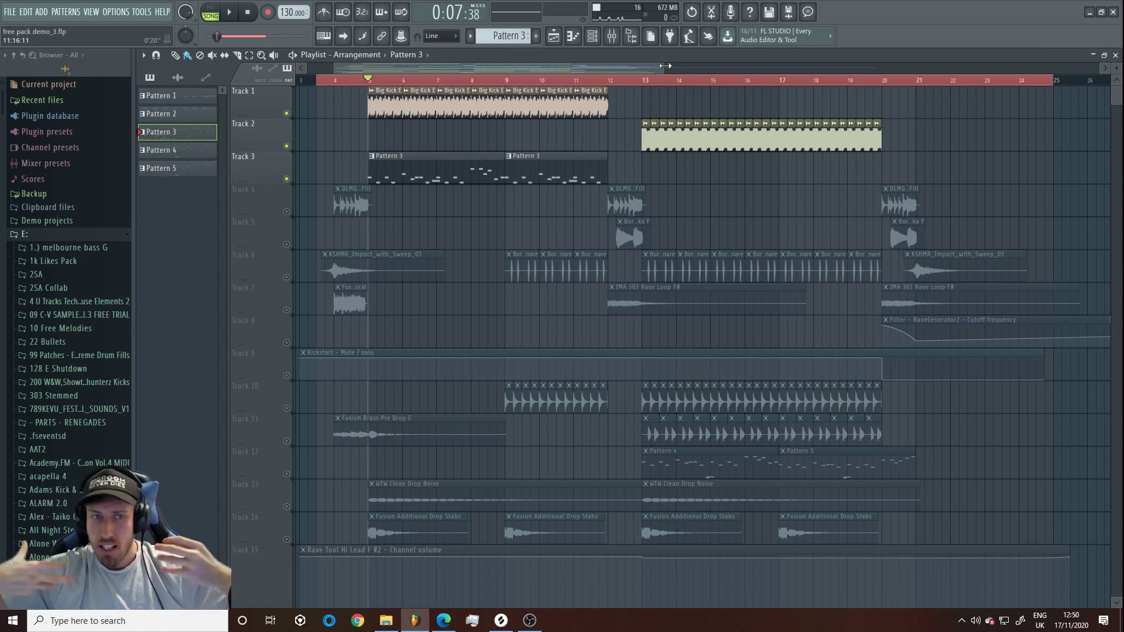
Move the playhead to between bars 12 and 13, unmute Track 12 and select its Pattern 4 clip
left_click(630, 81)
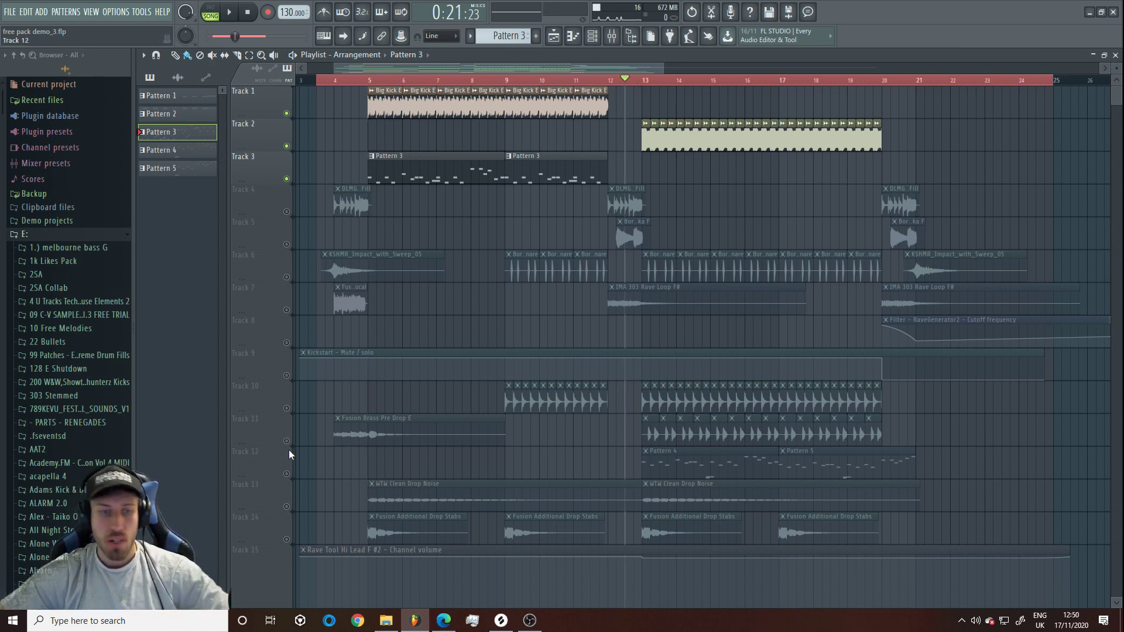
left_click(287, 475)
left_click(672, 461)
scroll(672, 459, "down", 3)
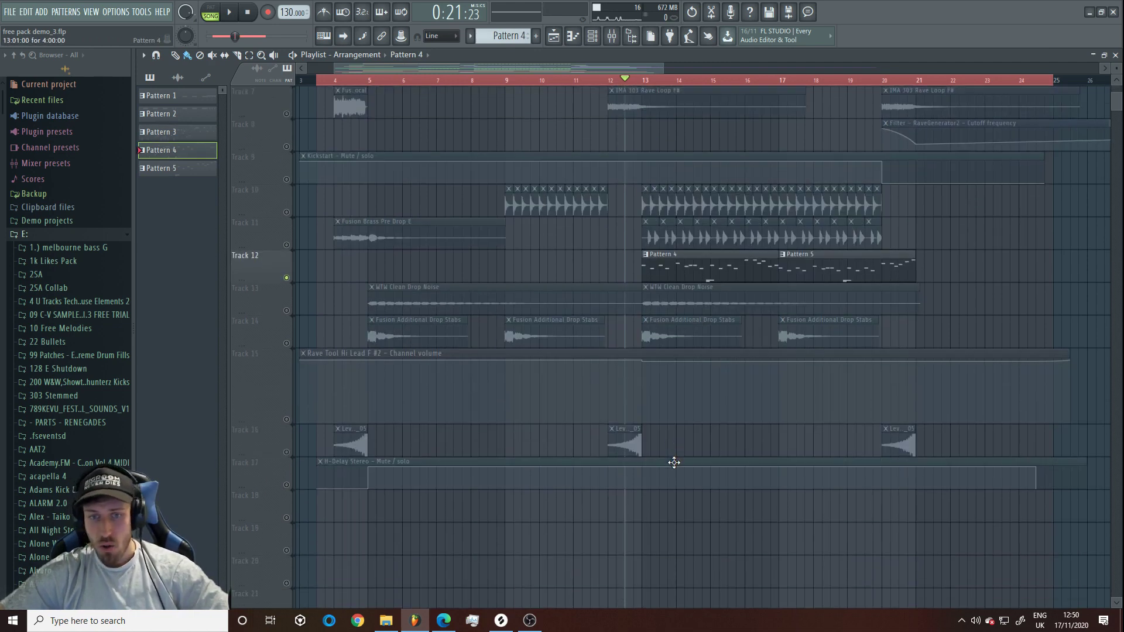
Unmute Track 15 and enlarge its height to show the Rave Tool Hi Lead F #2 channel volume automation
left_click(287, 419)
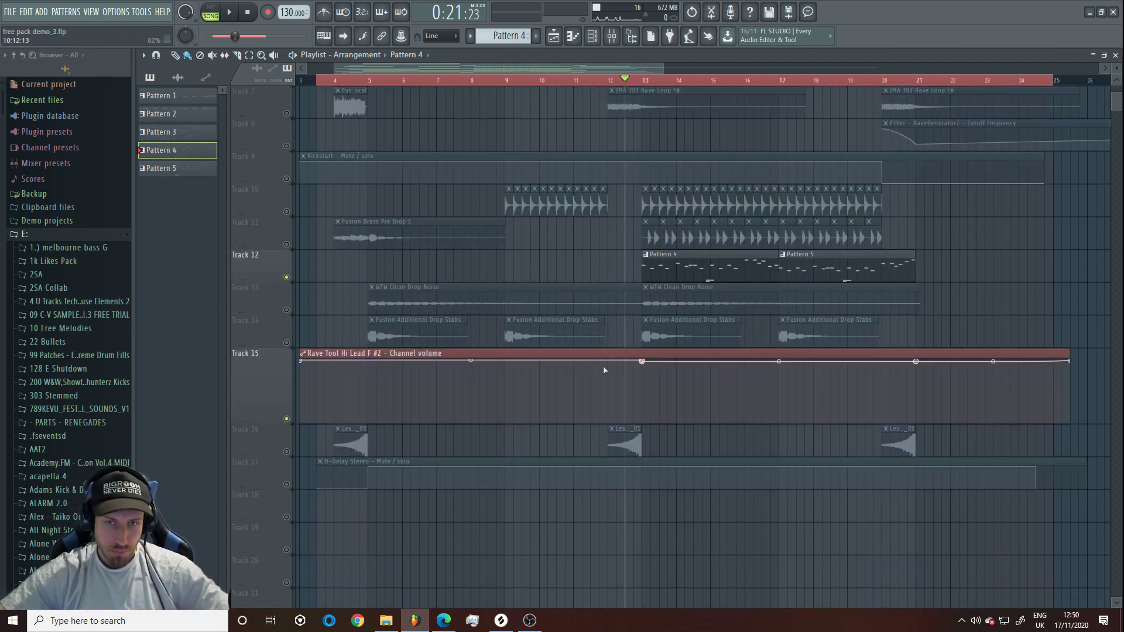
left_click(673, 353)
left_click_drag(259, 426, 258, 535)
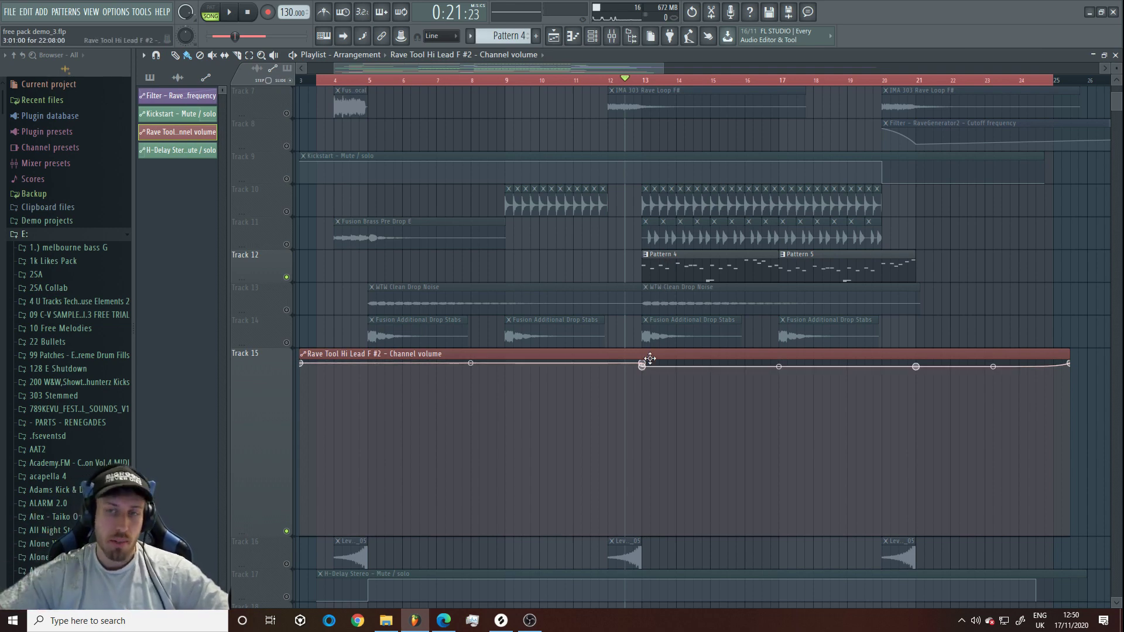
Audition the second drop from just before bar 13 with the Pattern 4 lead and volume automation active
key("space")
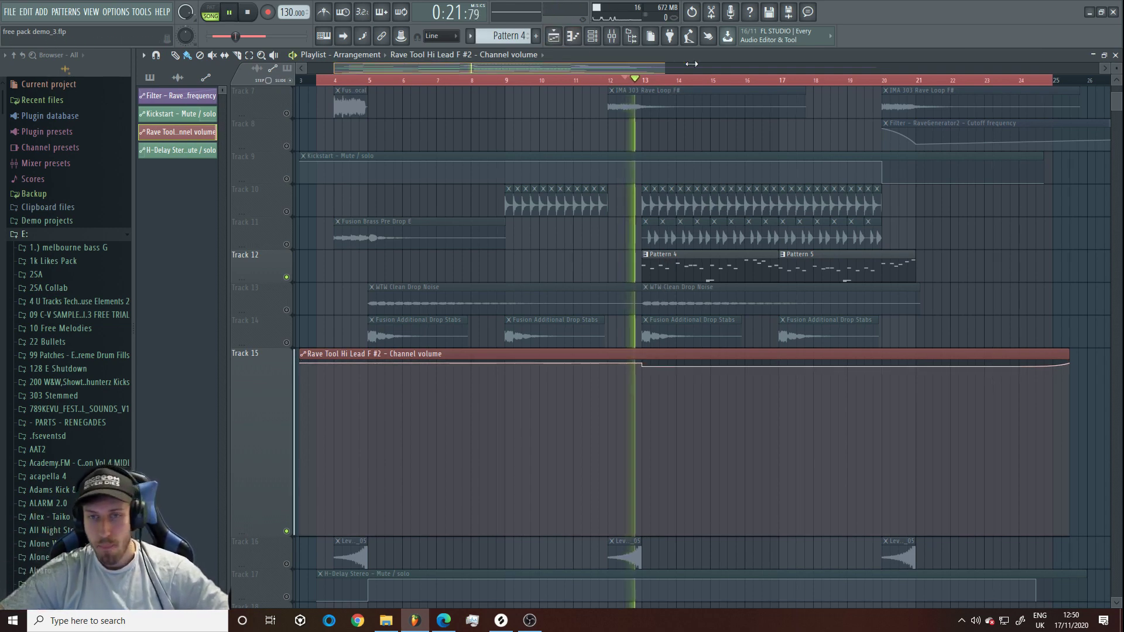
left_click_drag(660, 61, 739, 62)
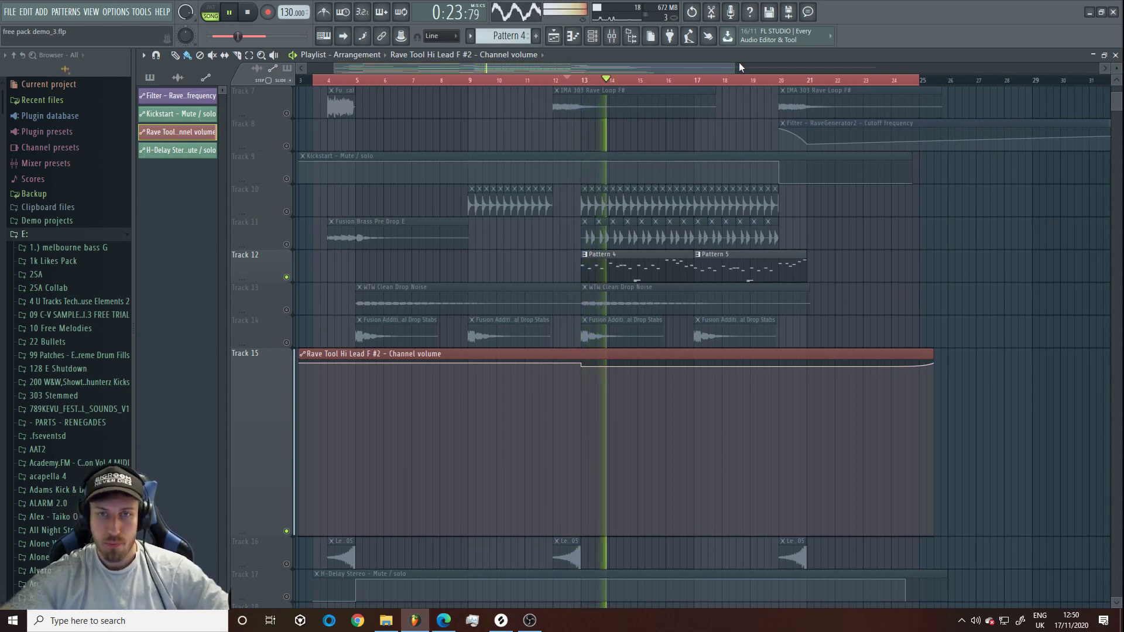
scroll(750, 239, "up", 3)
scroll(750, 239, "up", 4)
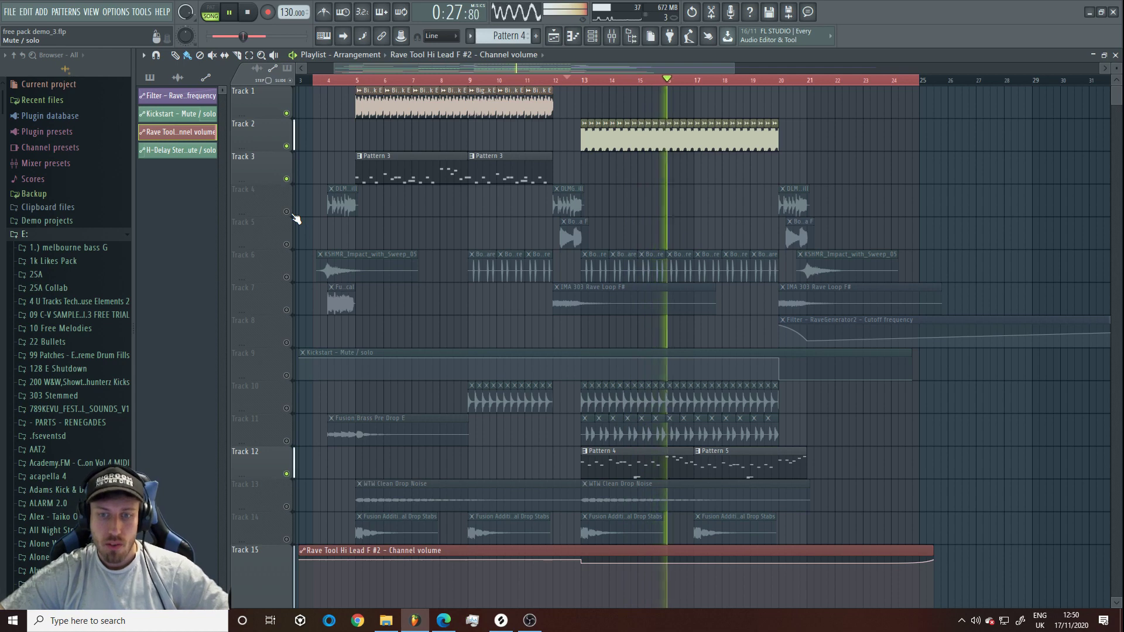
key("space")
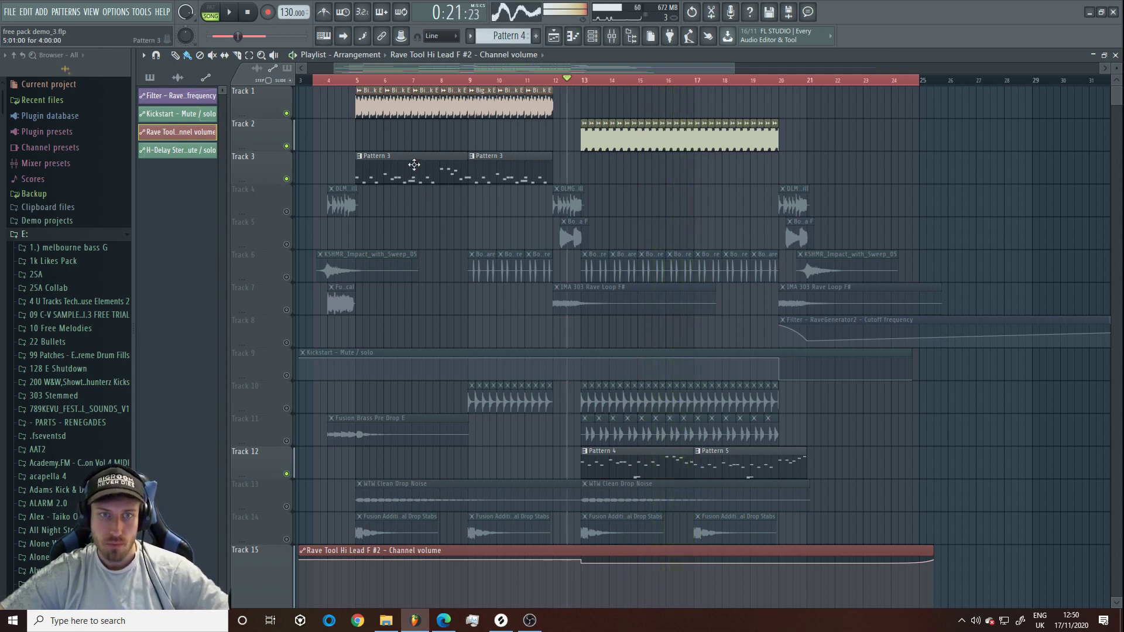
Open Pattern 3 and inspect the Rave Tool Hi Lead F #2 and Fuego Lead E #2 sampler settings from the channel rack
double_click(409, 170)
left_click(592, 36)
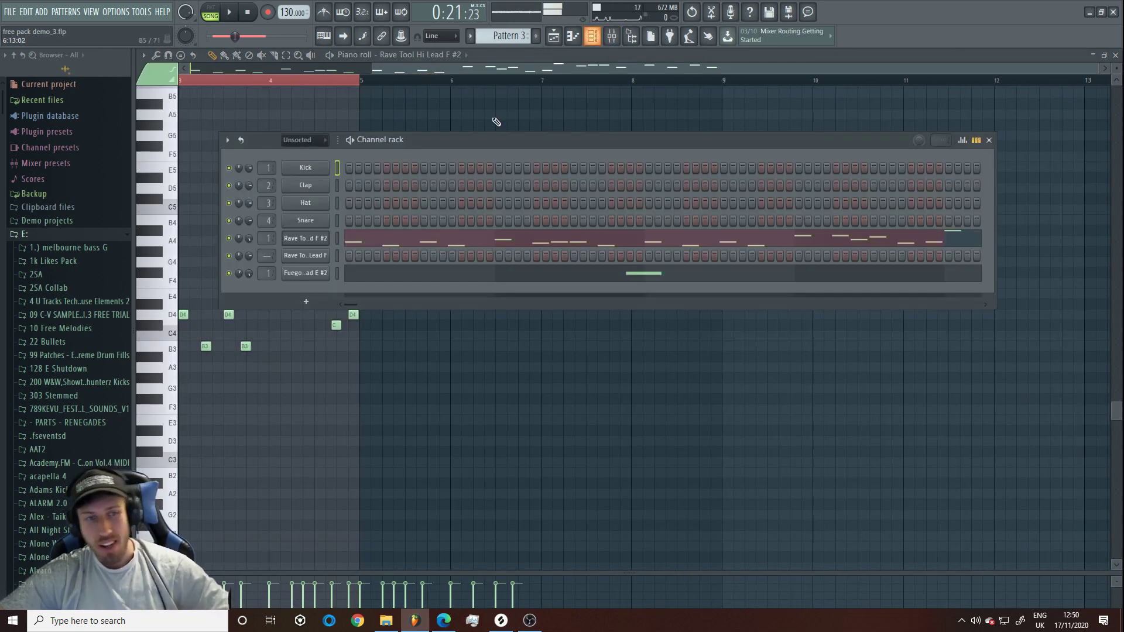
left_click(320, 239)
left_click_drag(304, 203, 513, 75)
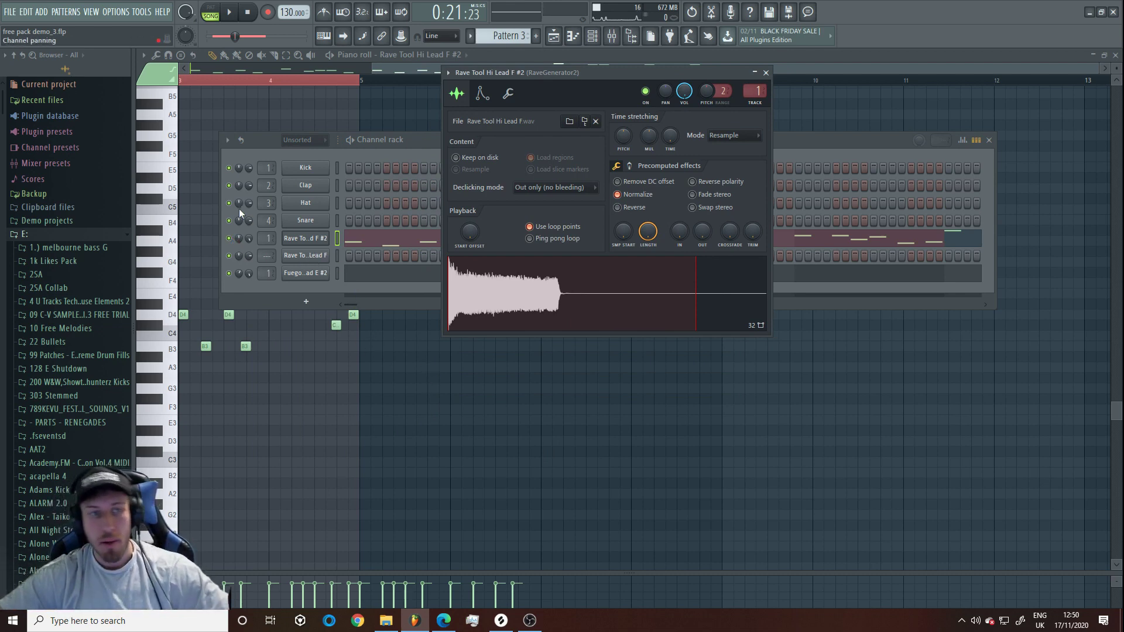
left_click(305, 237)
left_click(305, 273)
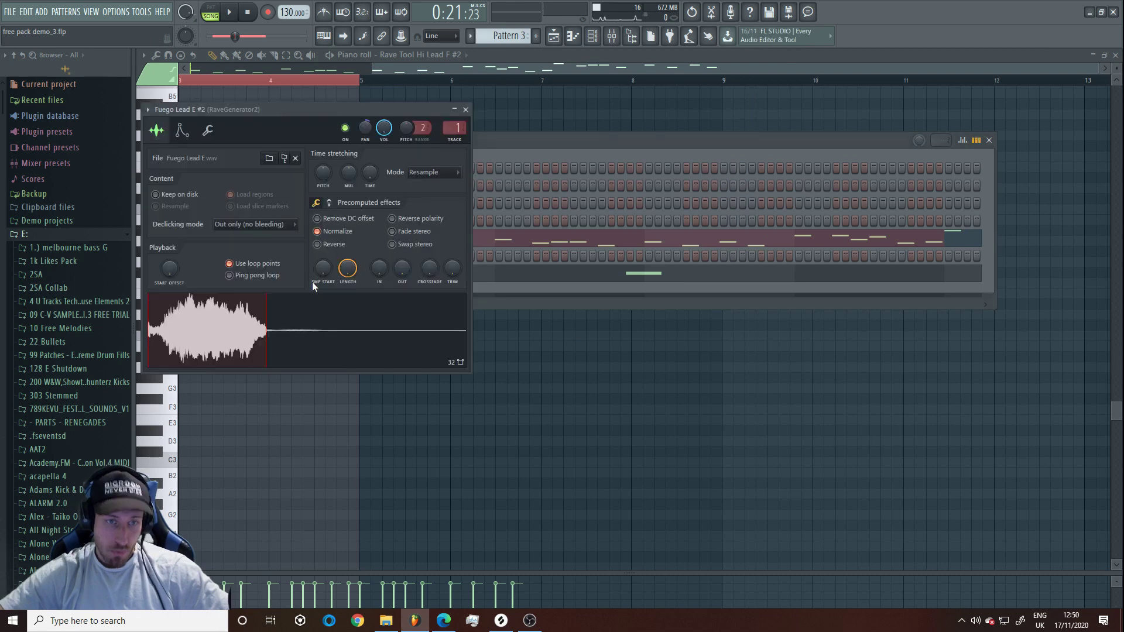
Open the Fuego Lead E #2 notes in the piano roll and audition the single note near bar 3
left_click(539, 287)
right_click(332, 273)
left_click(351, 273)
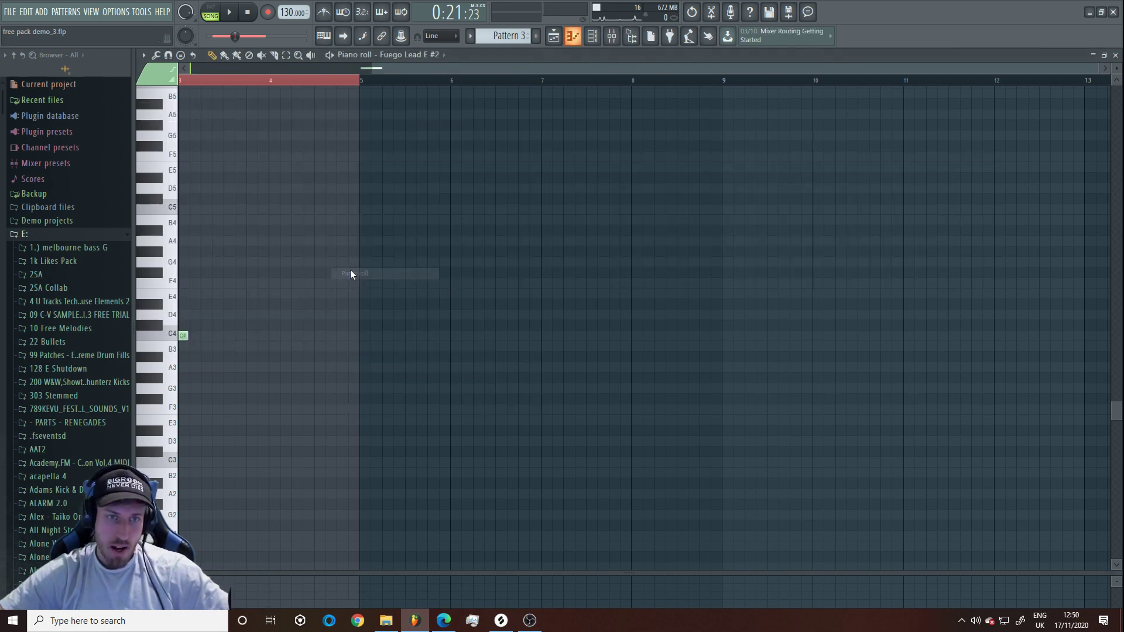
left_click(354, 335)
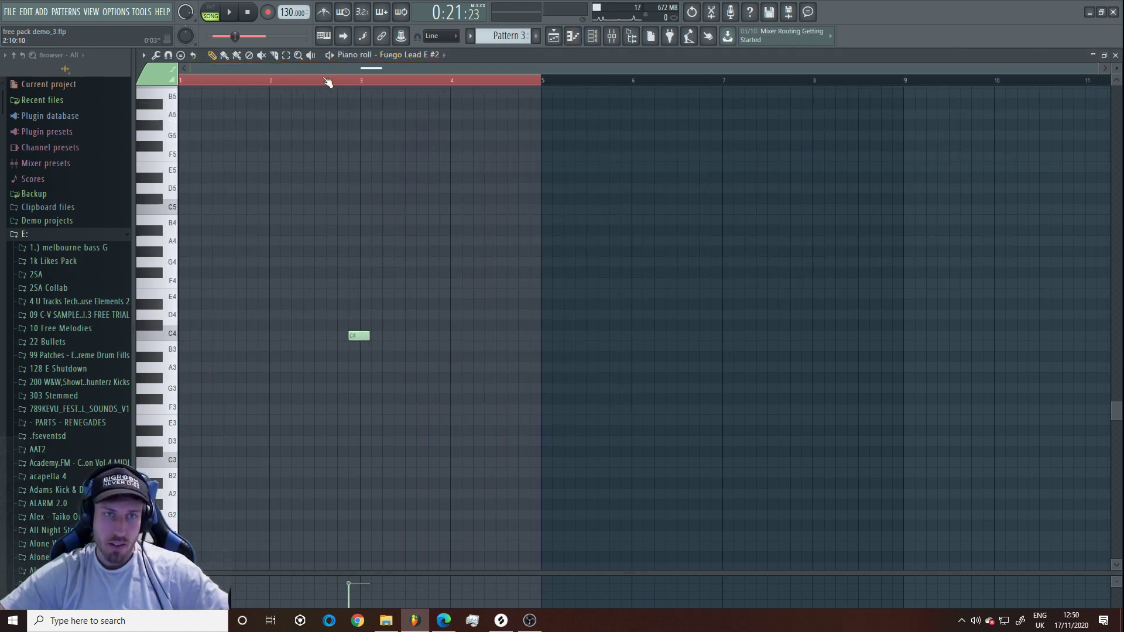
key("space")
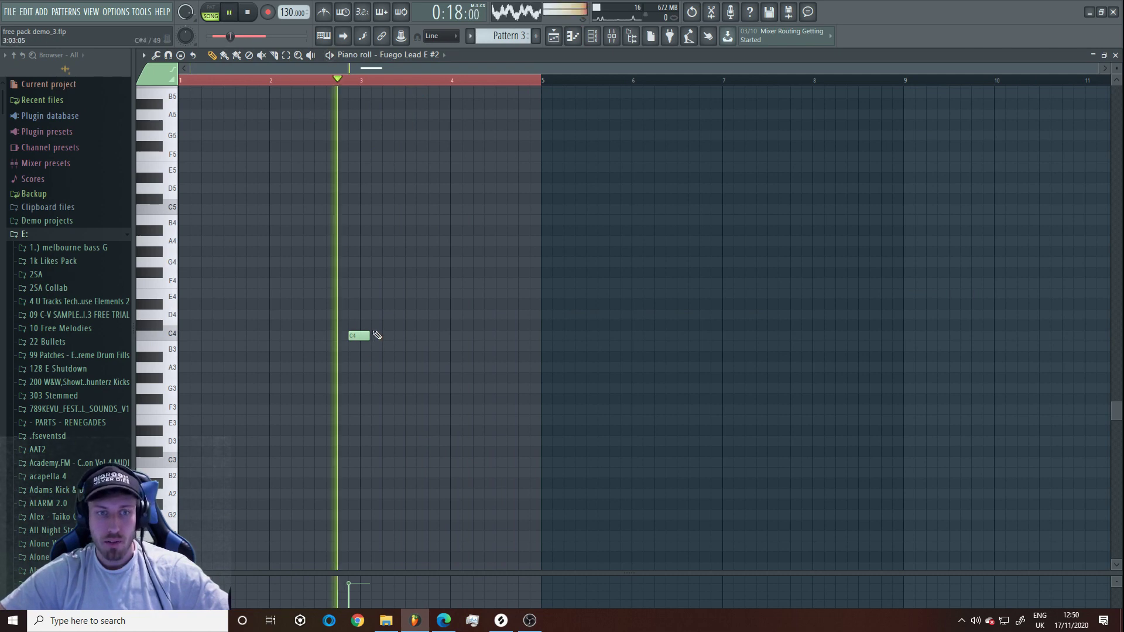
key("space")
Open the Fuego Lead E #2 sampler and preview its waveform on its own
left_click(593, 40)
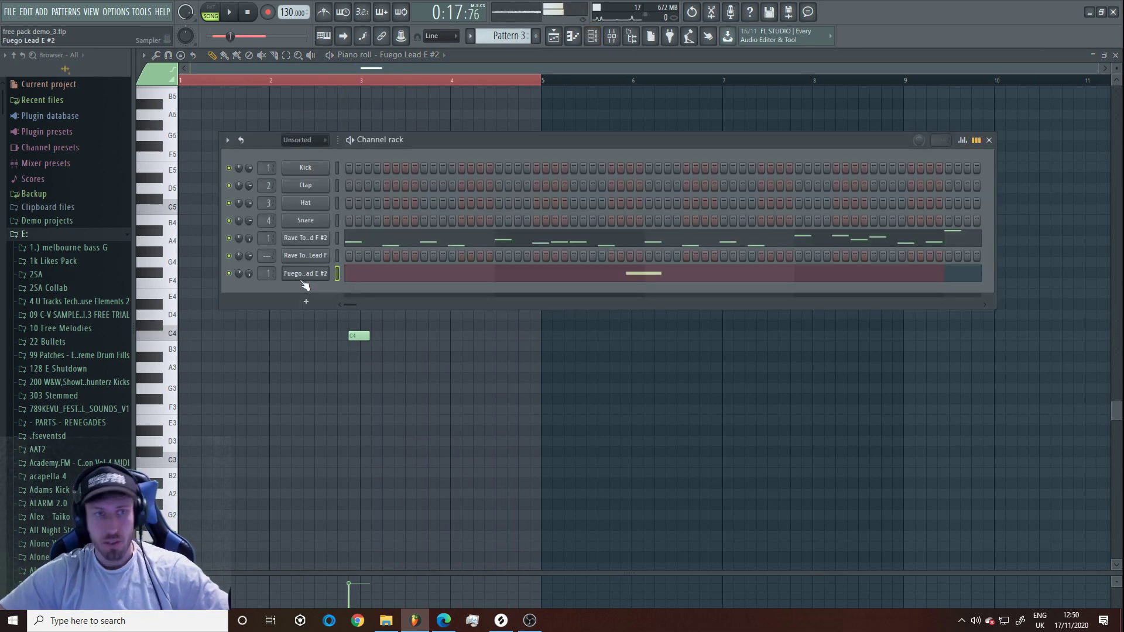
left_click(305, 275)
left_click(243, 325)
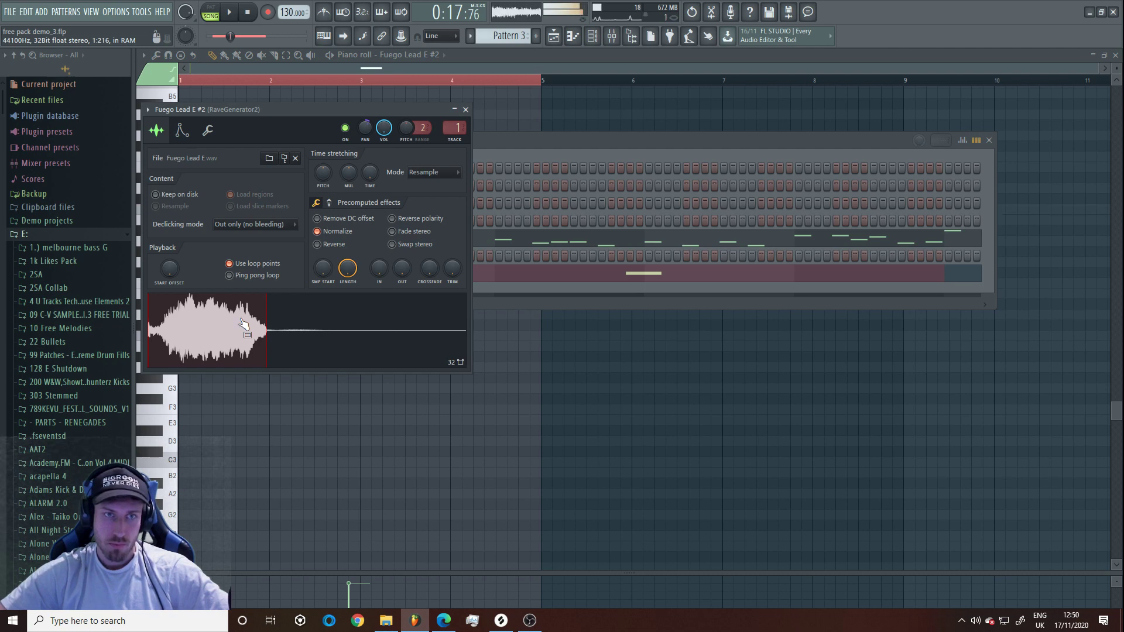
left_click(248, 16)
Return to the playlist and audition the first drop's lead from around bar 6
left_click(554, 36)
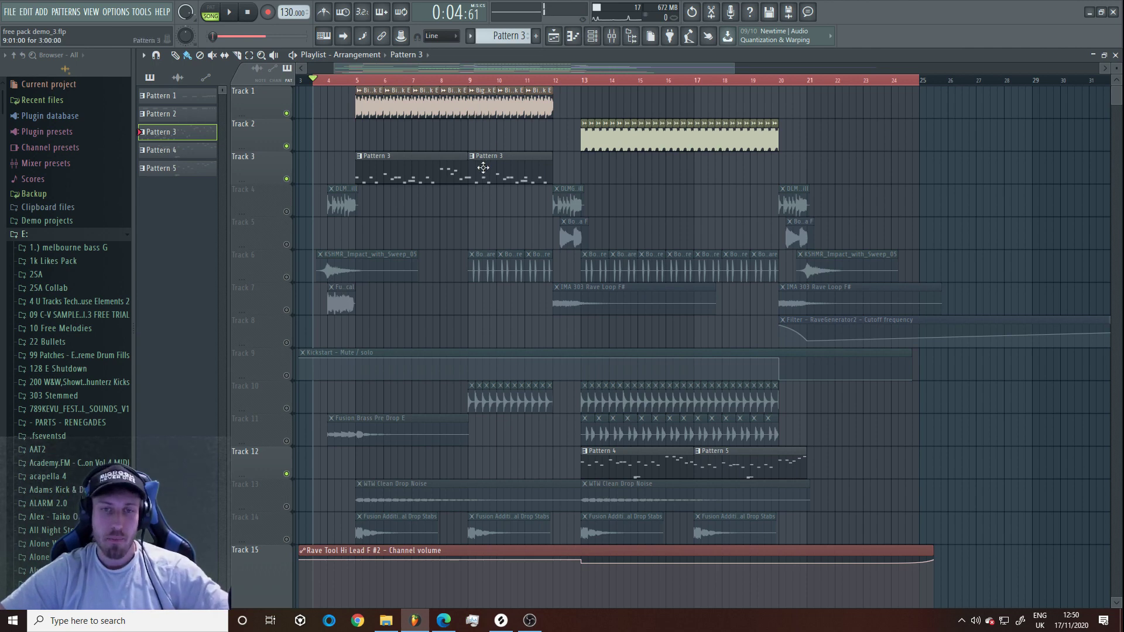
left_click(387, 79)
key("space")
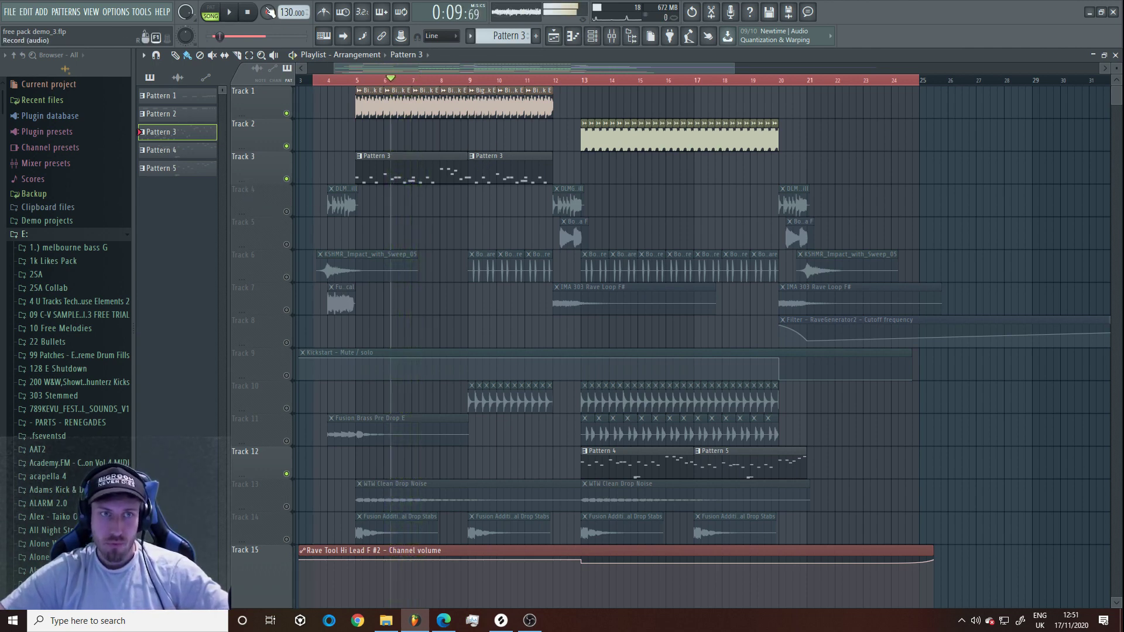
left_click(250, 13)
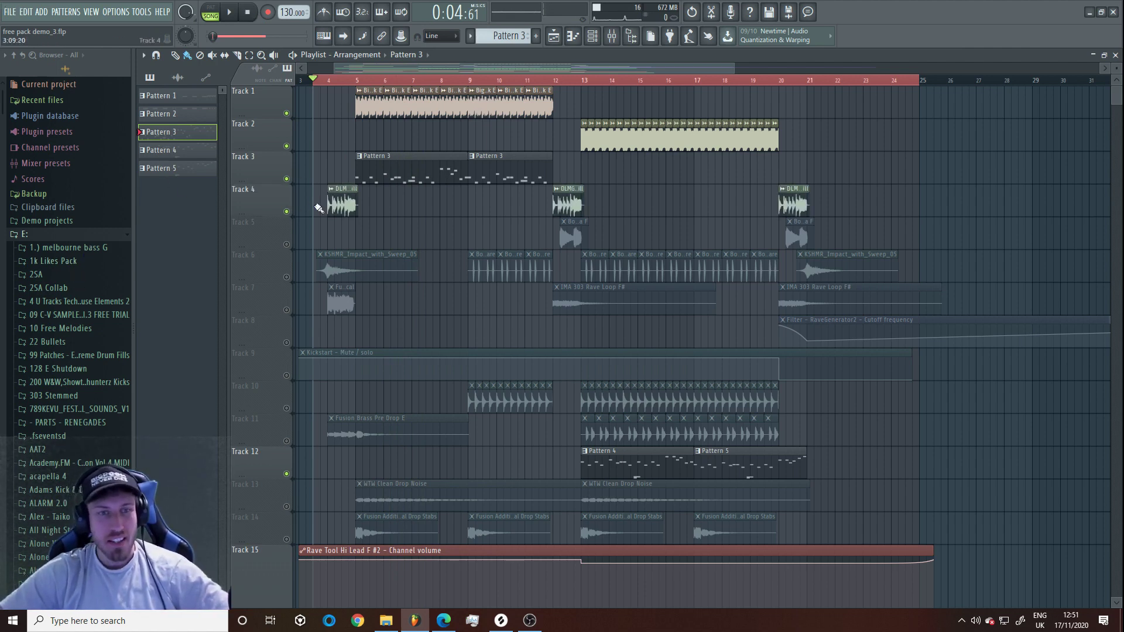
Open the DLMG Drum Fill clip on Track 4, preview its sample and close its settings
double_click(342, 203)
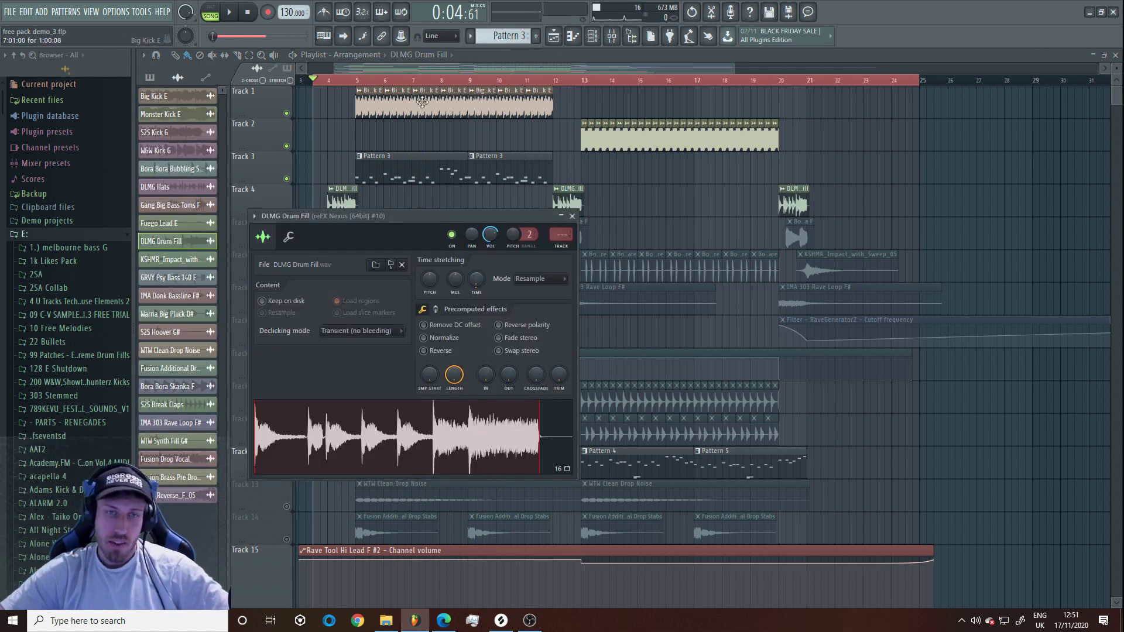
left_click(430, 429)
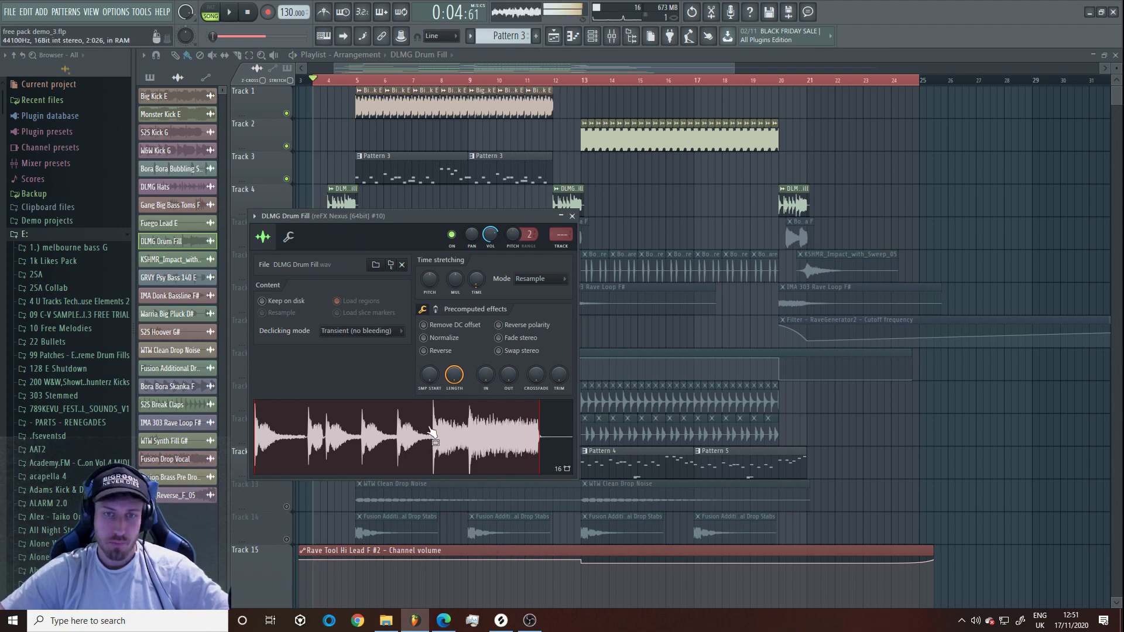
left_click(290, 155)
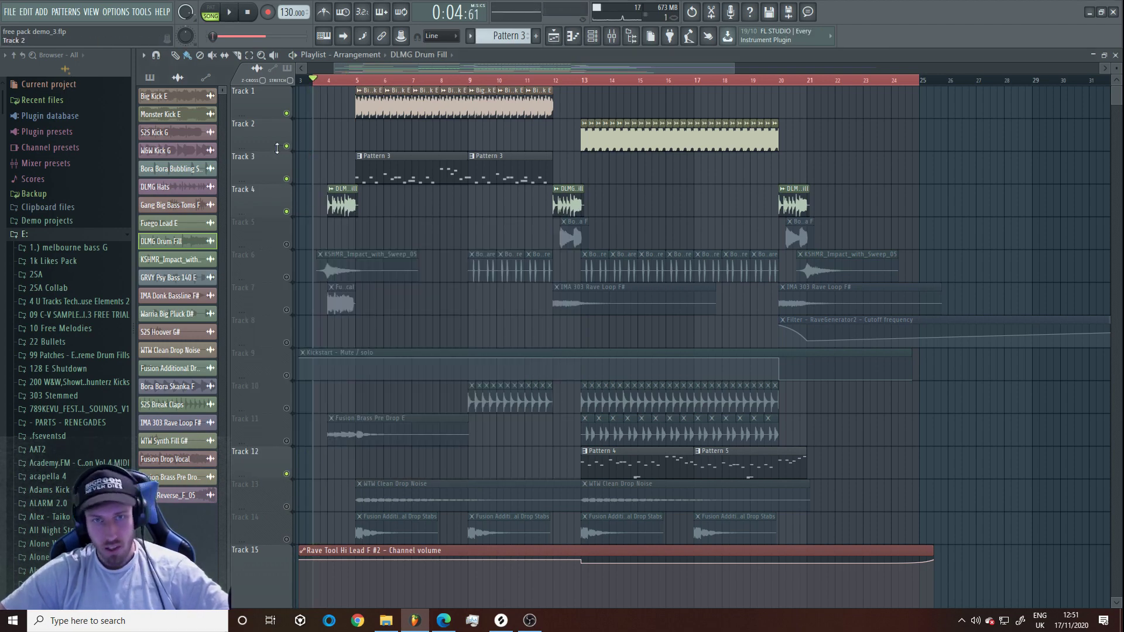